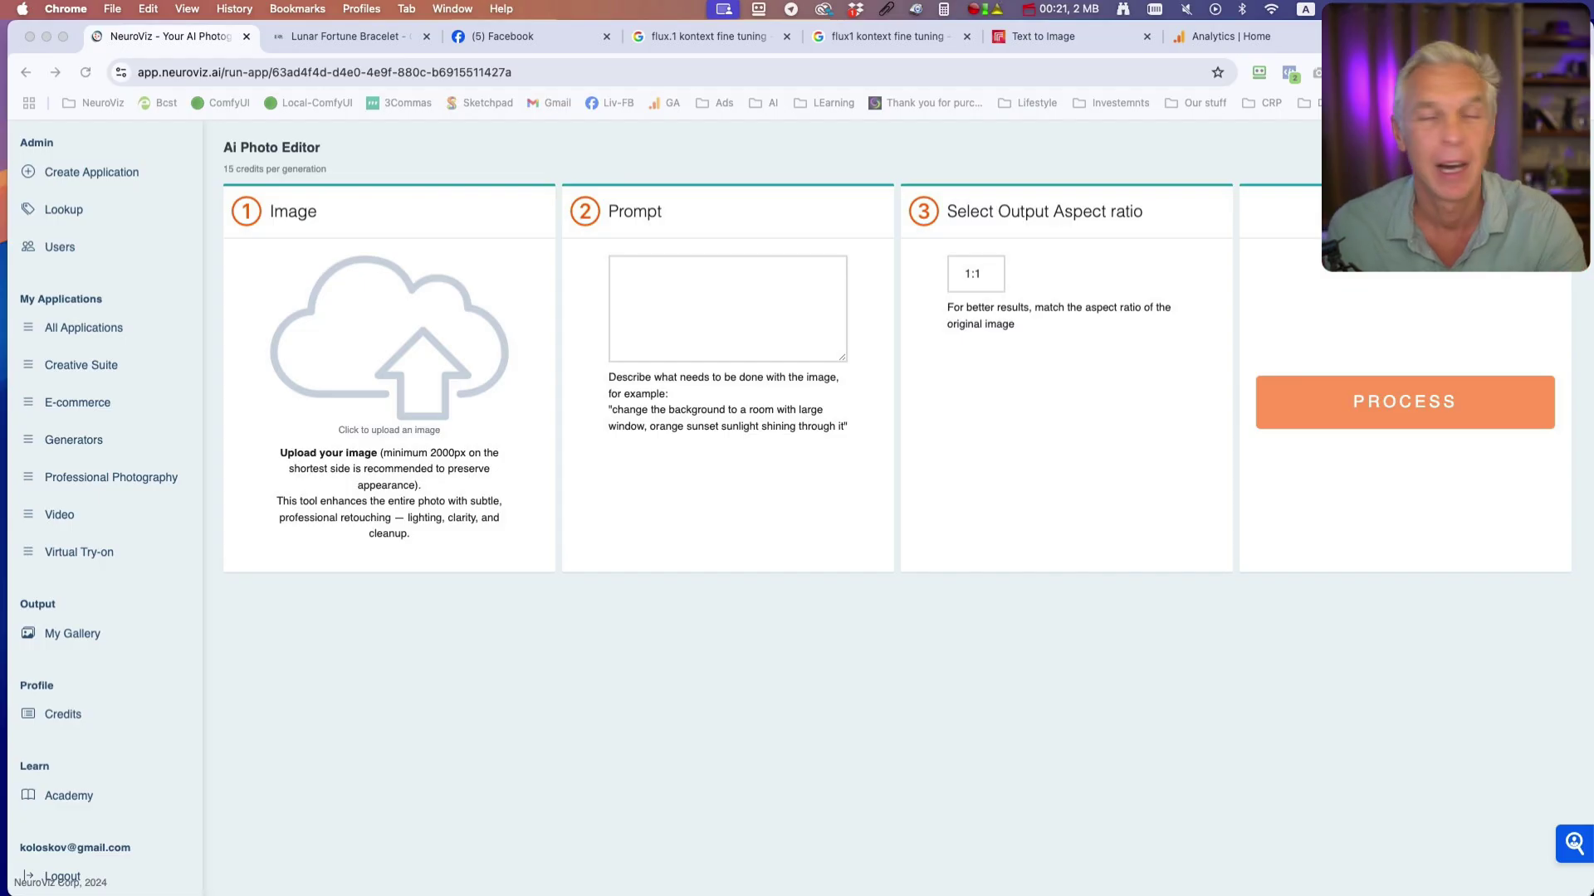
Step: Load the martini glass and vodka bottle photo from the Select an Image gallery
click(440, 314)
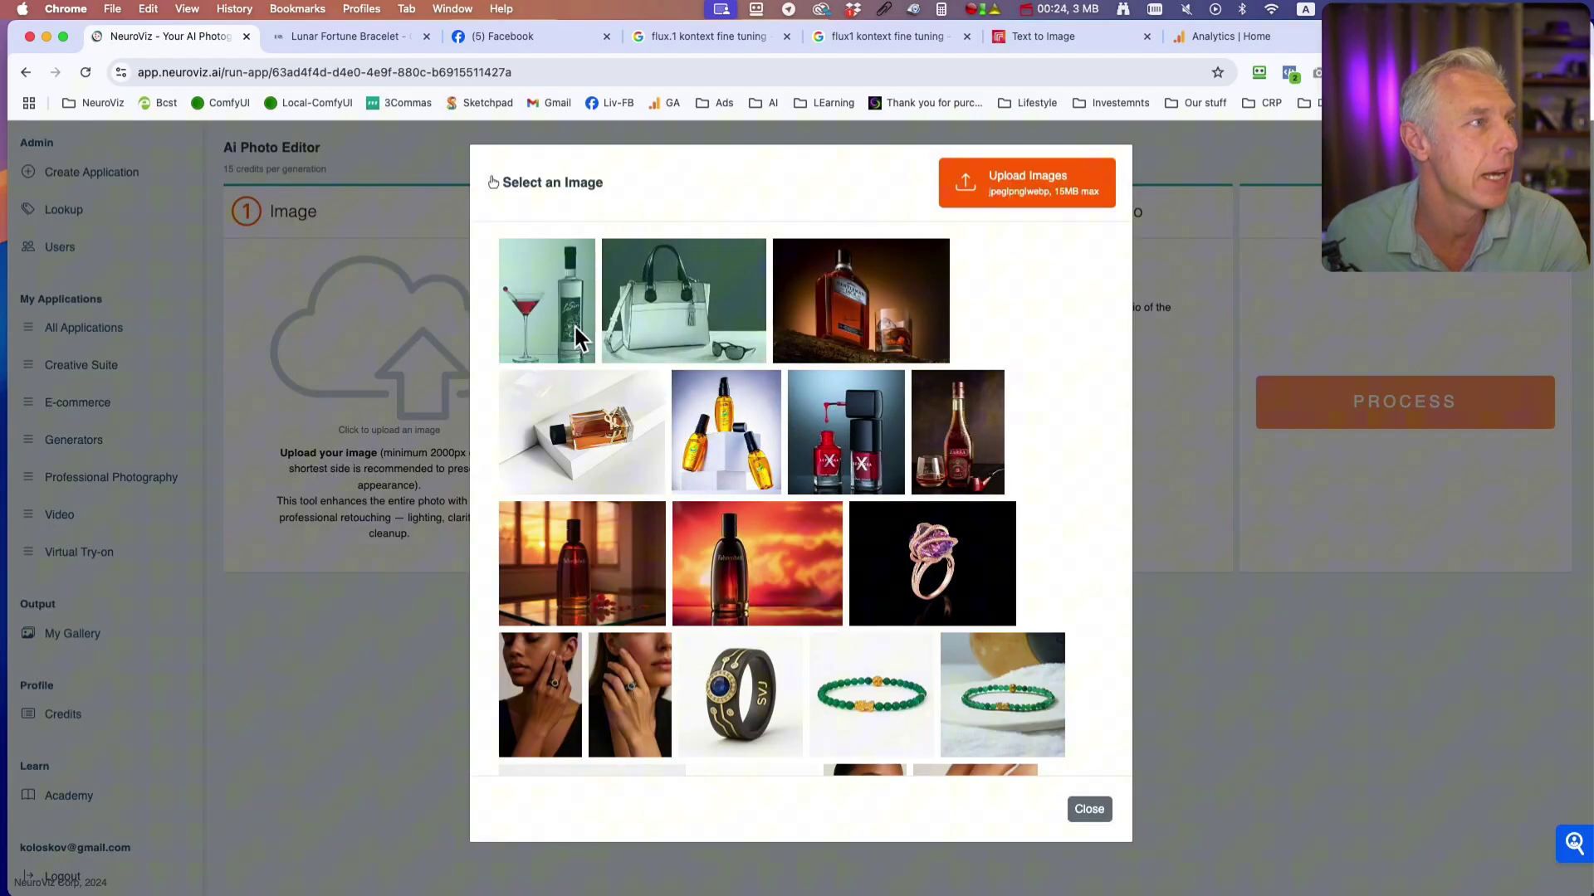
click(549, 332)
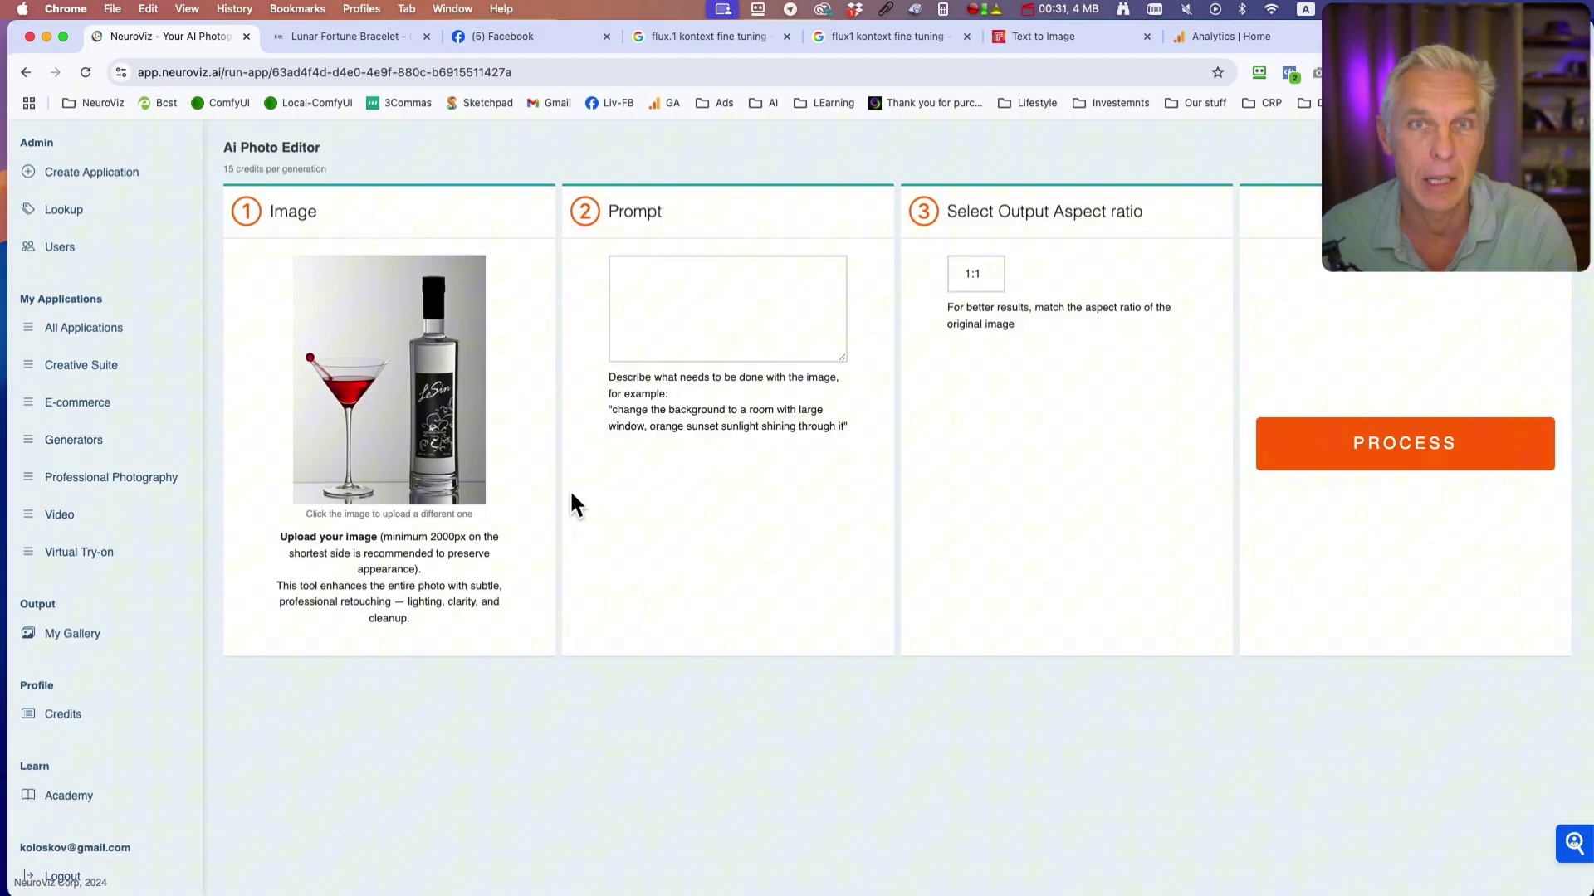
Step: Paste the saved cherries prompt, then remove the word 'large' and the reflection clause
click(706, 282)
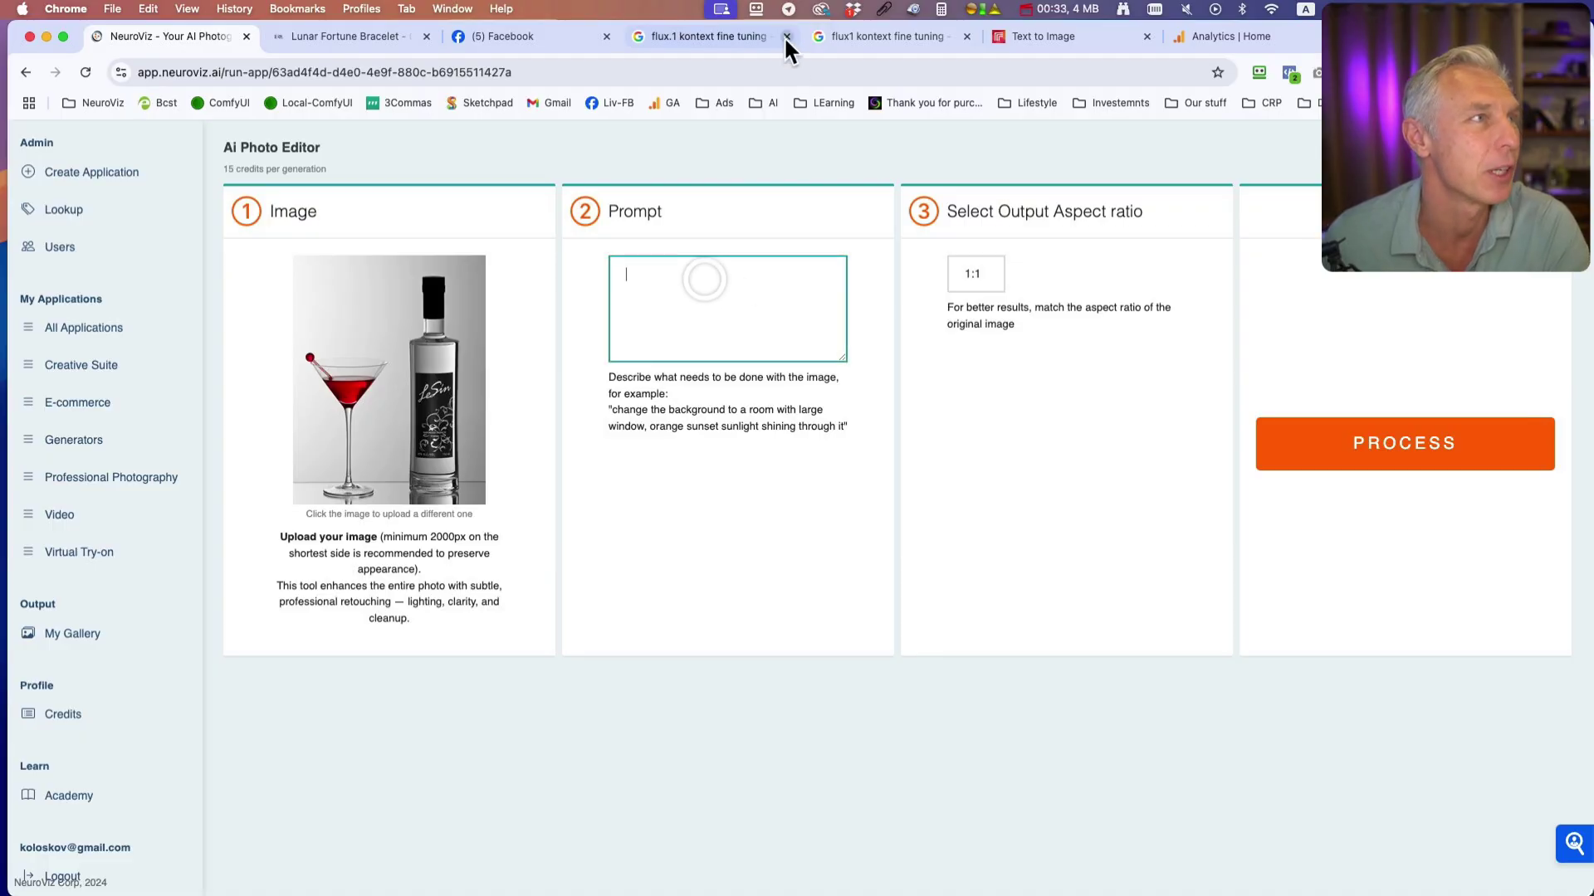
click(883, 9)
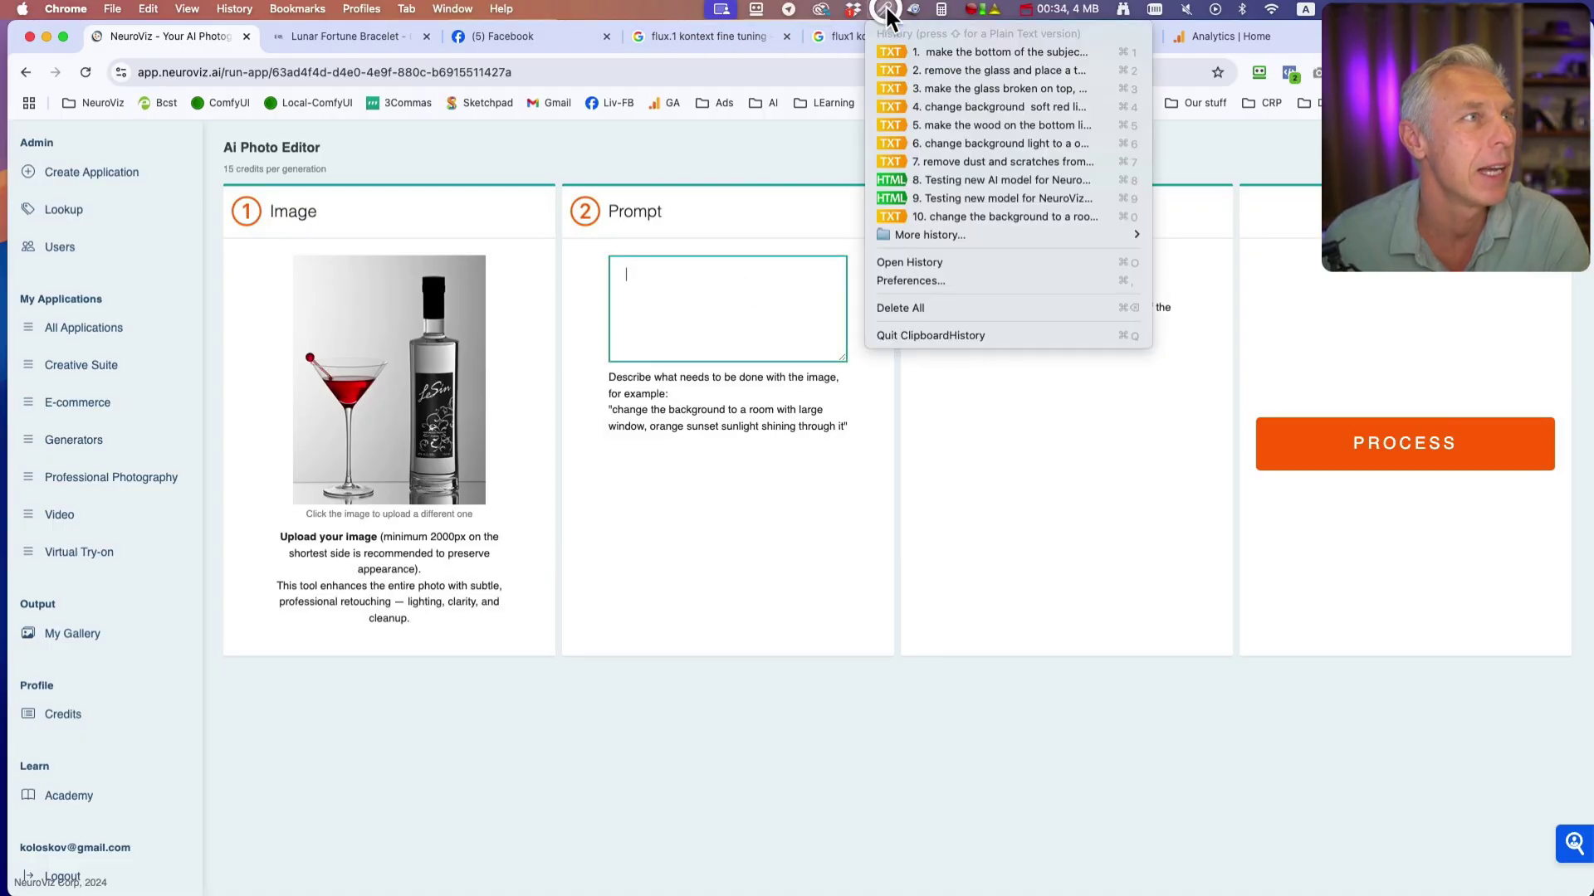
click(971, 70)
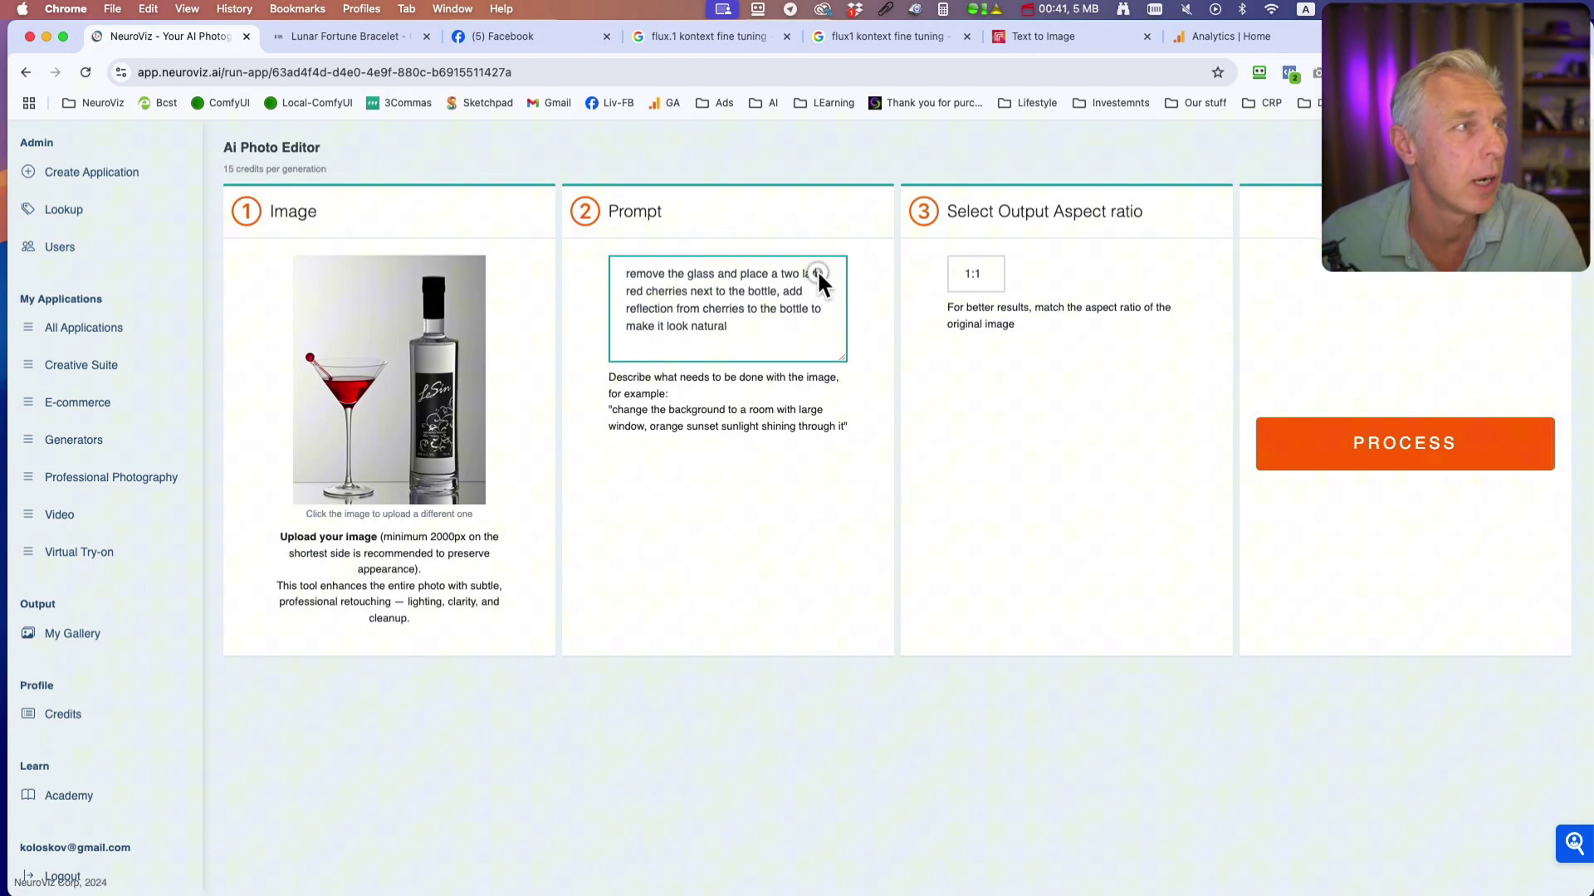
double_click(817, 270)
key(BackSpace)
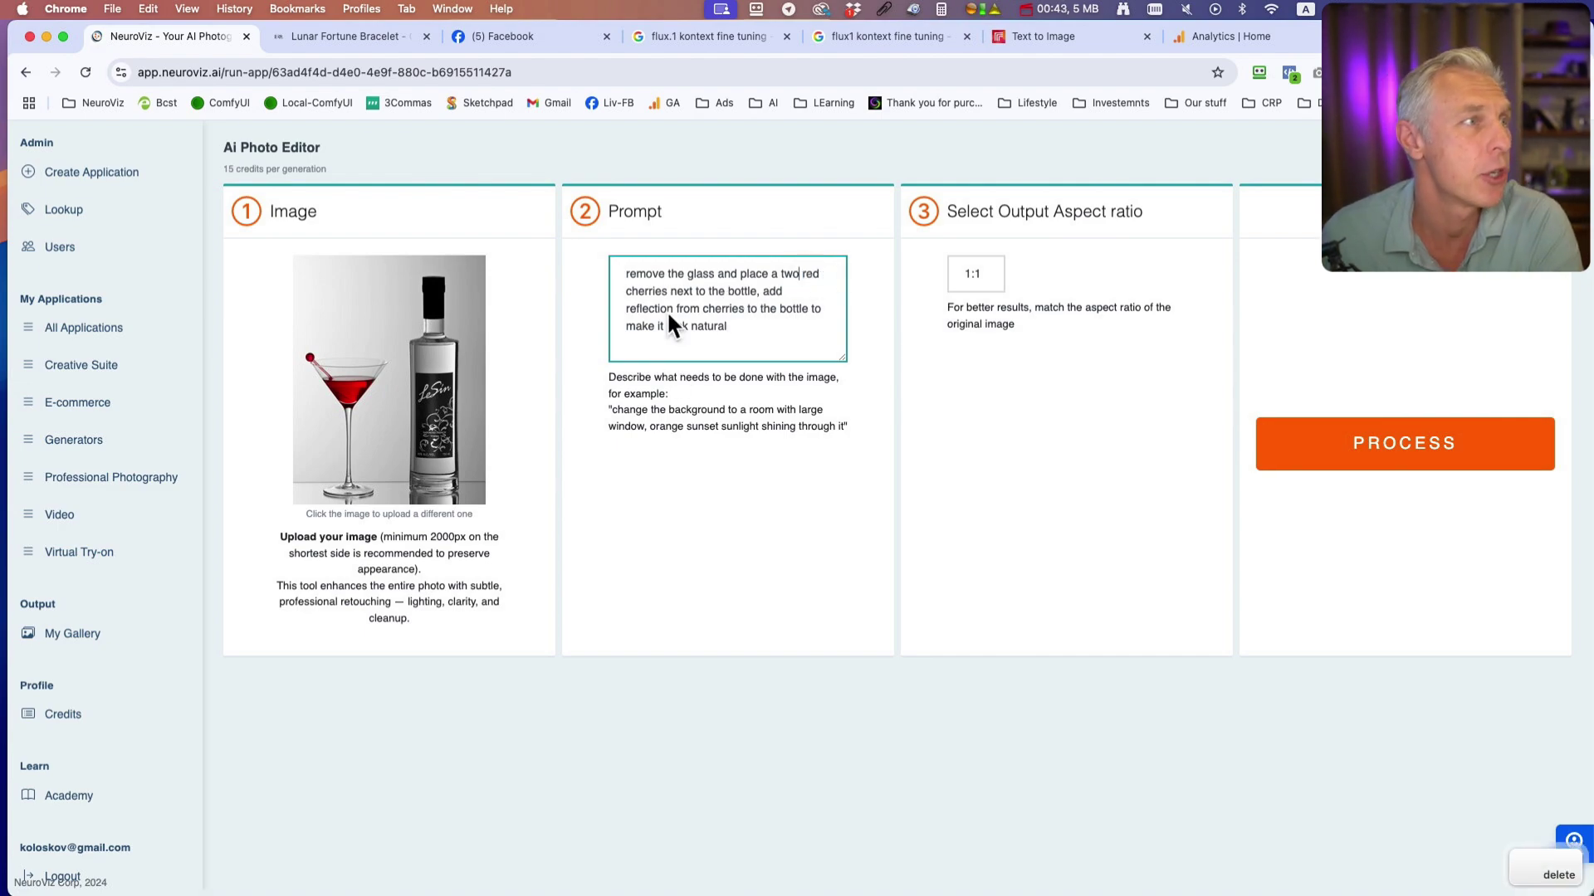
drag(756, 292, 777, 332)
key(BackSpace)
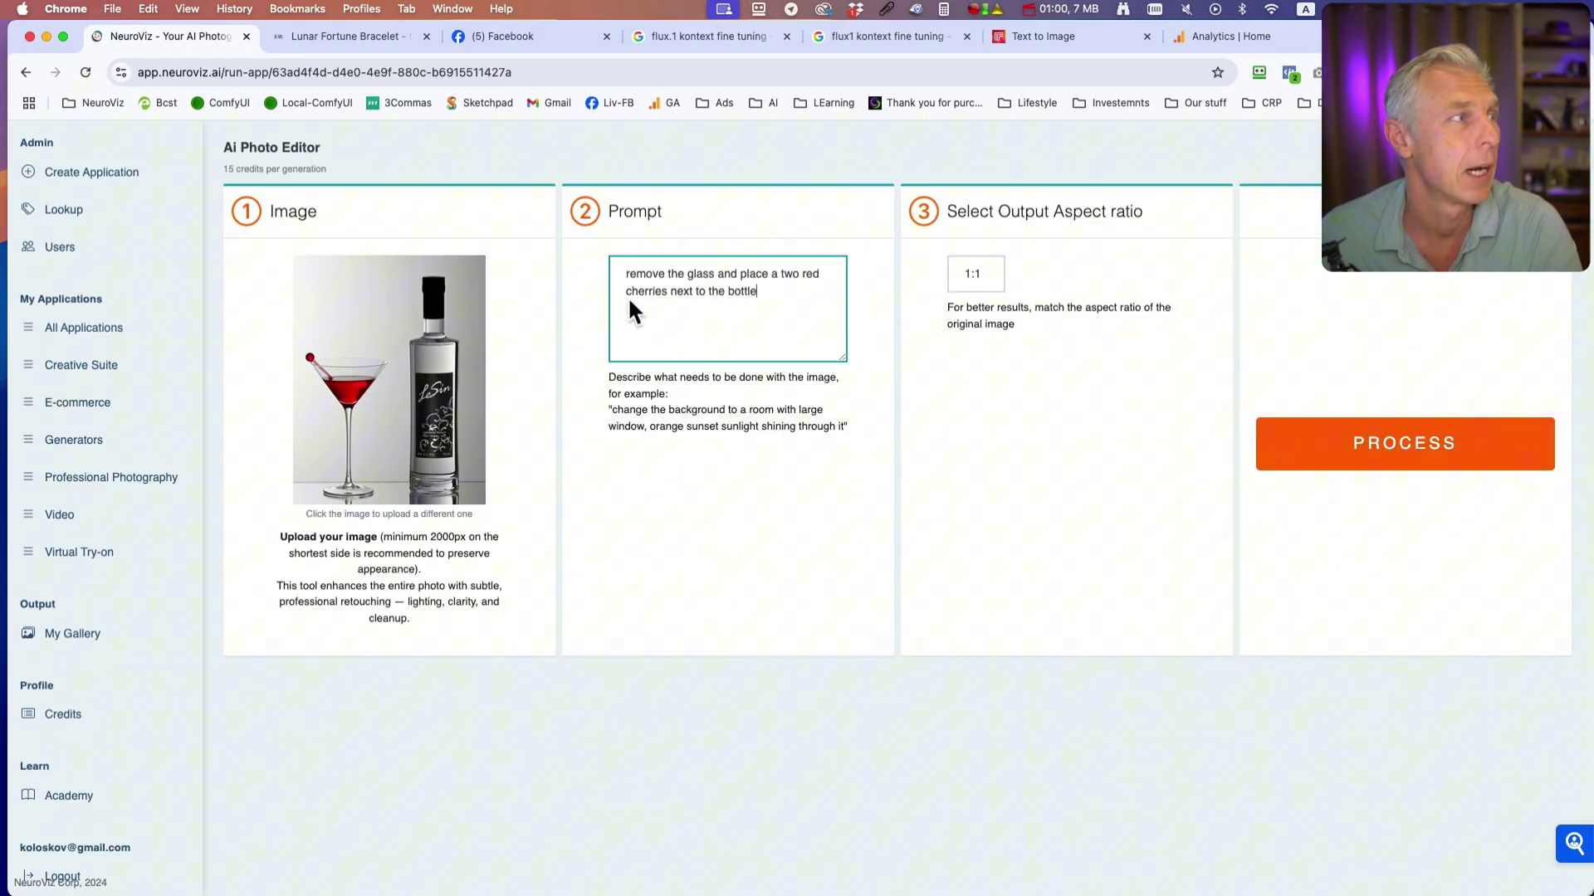
Step: Set the output aspect ratio to 3:4 and generate the cherries edit
click(1007, 272)
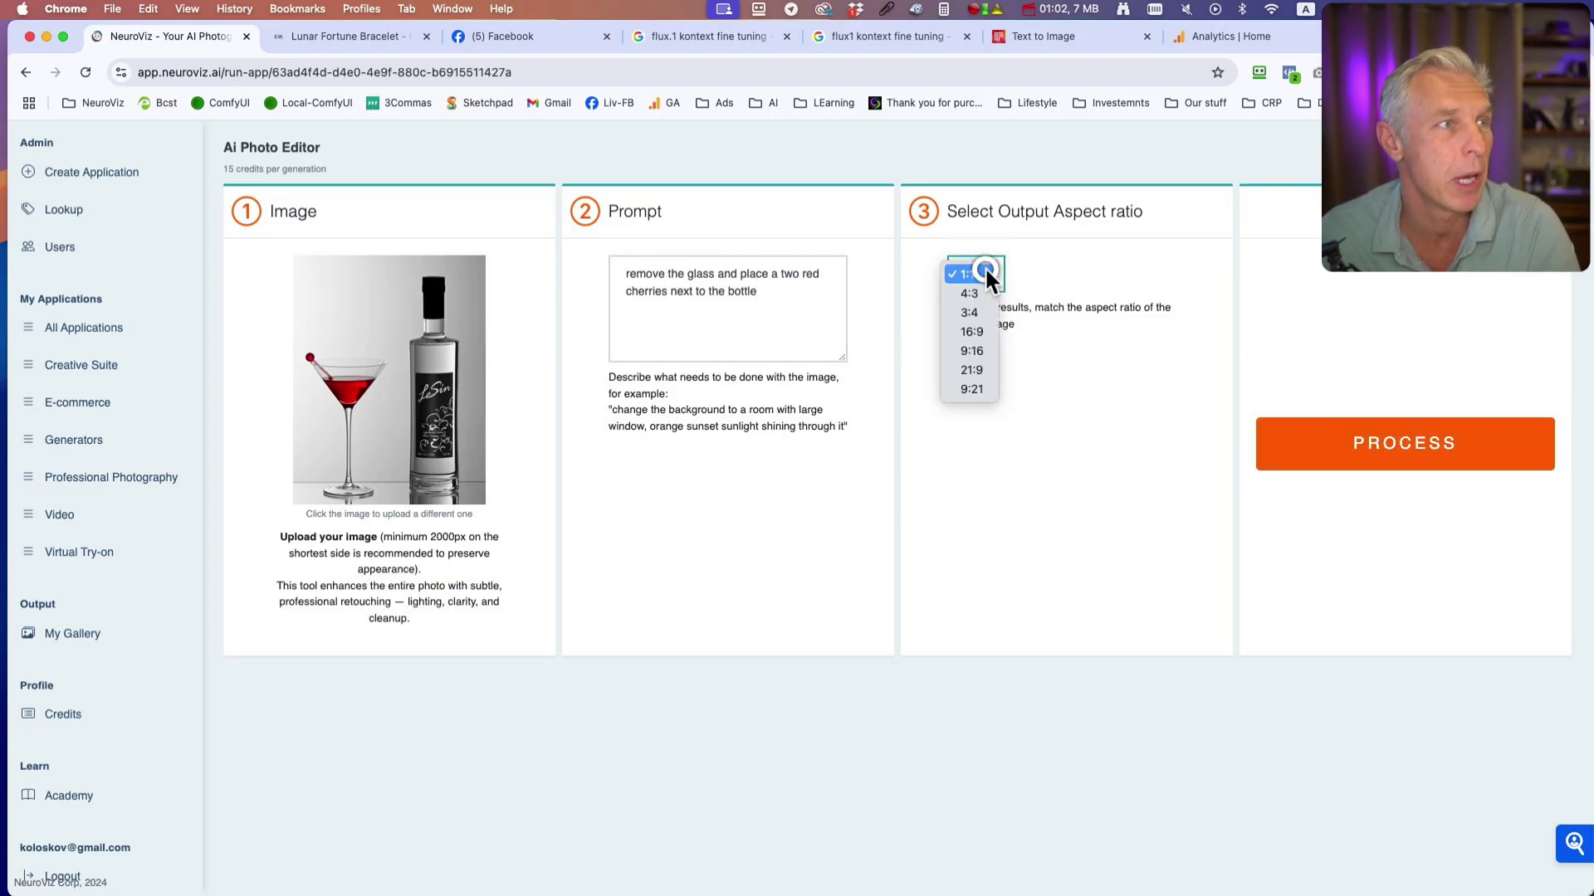
click(976, 288)
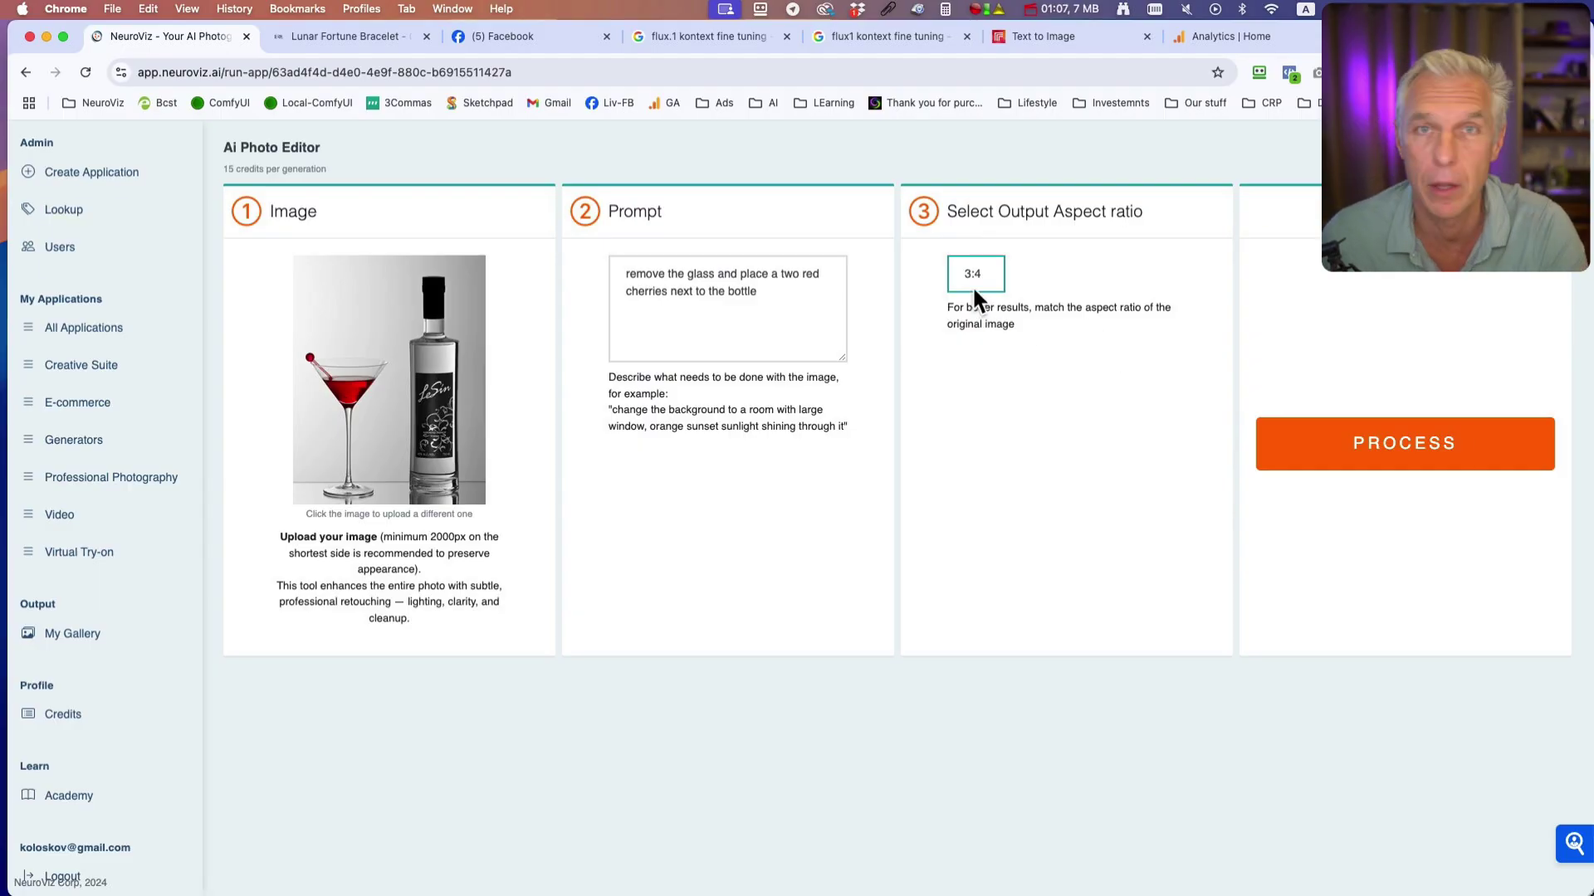
click(1433, 460)
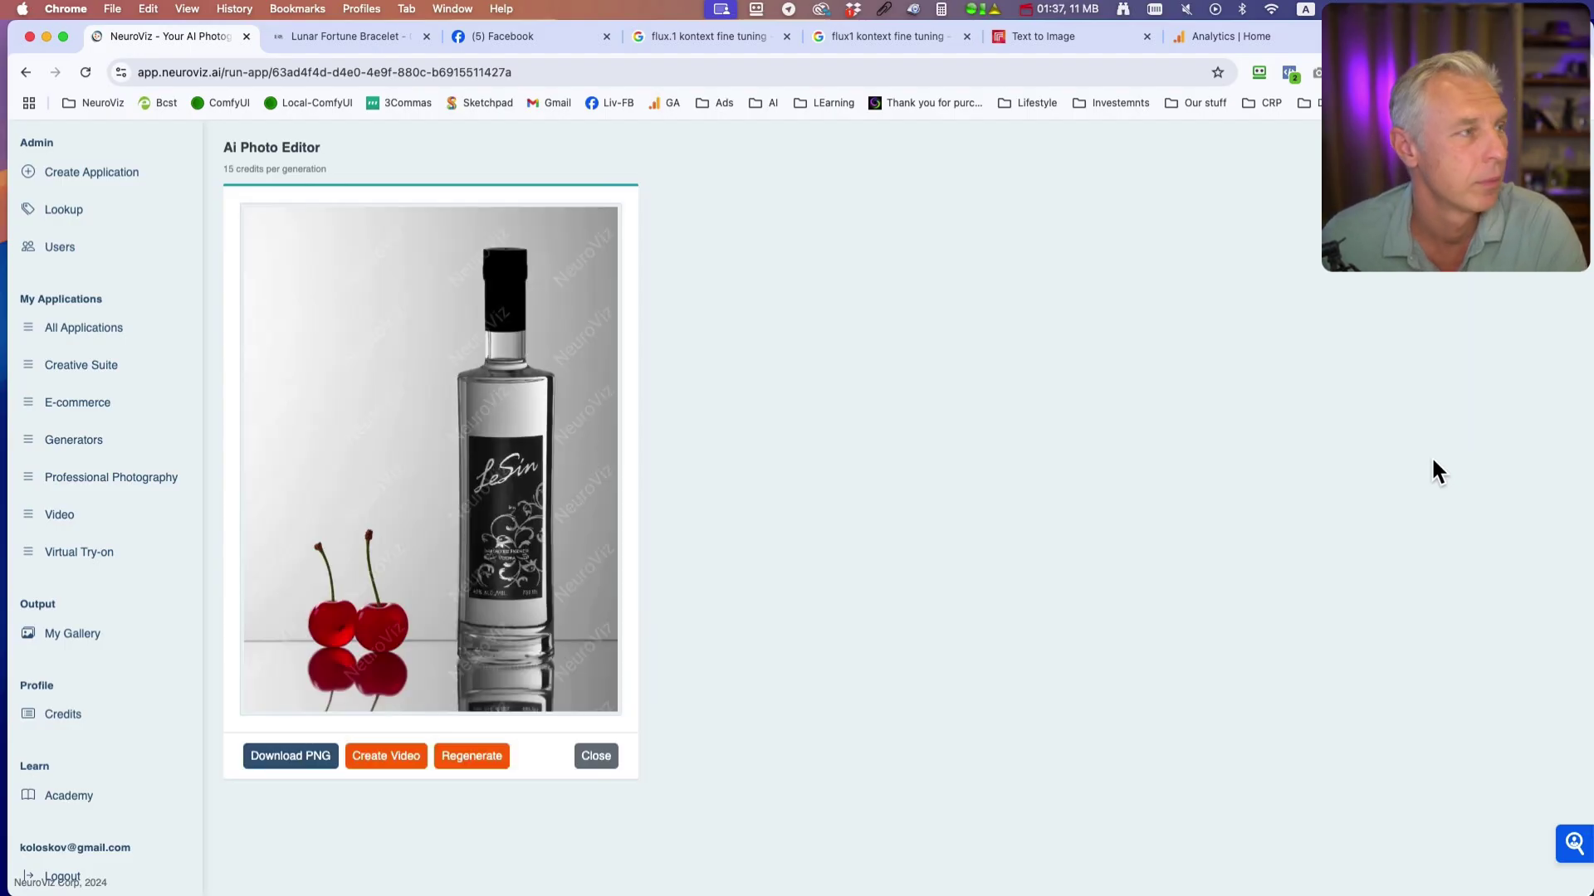
Step: Download the cherries result as a PNG and inspect the bottle label text in Preview
click(289, 756)
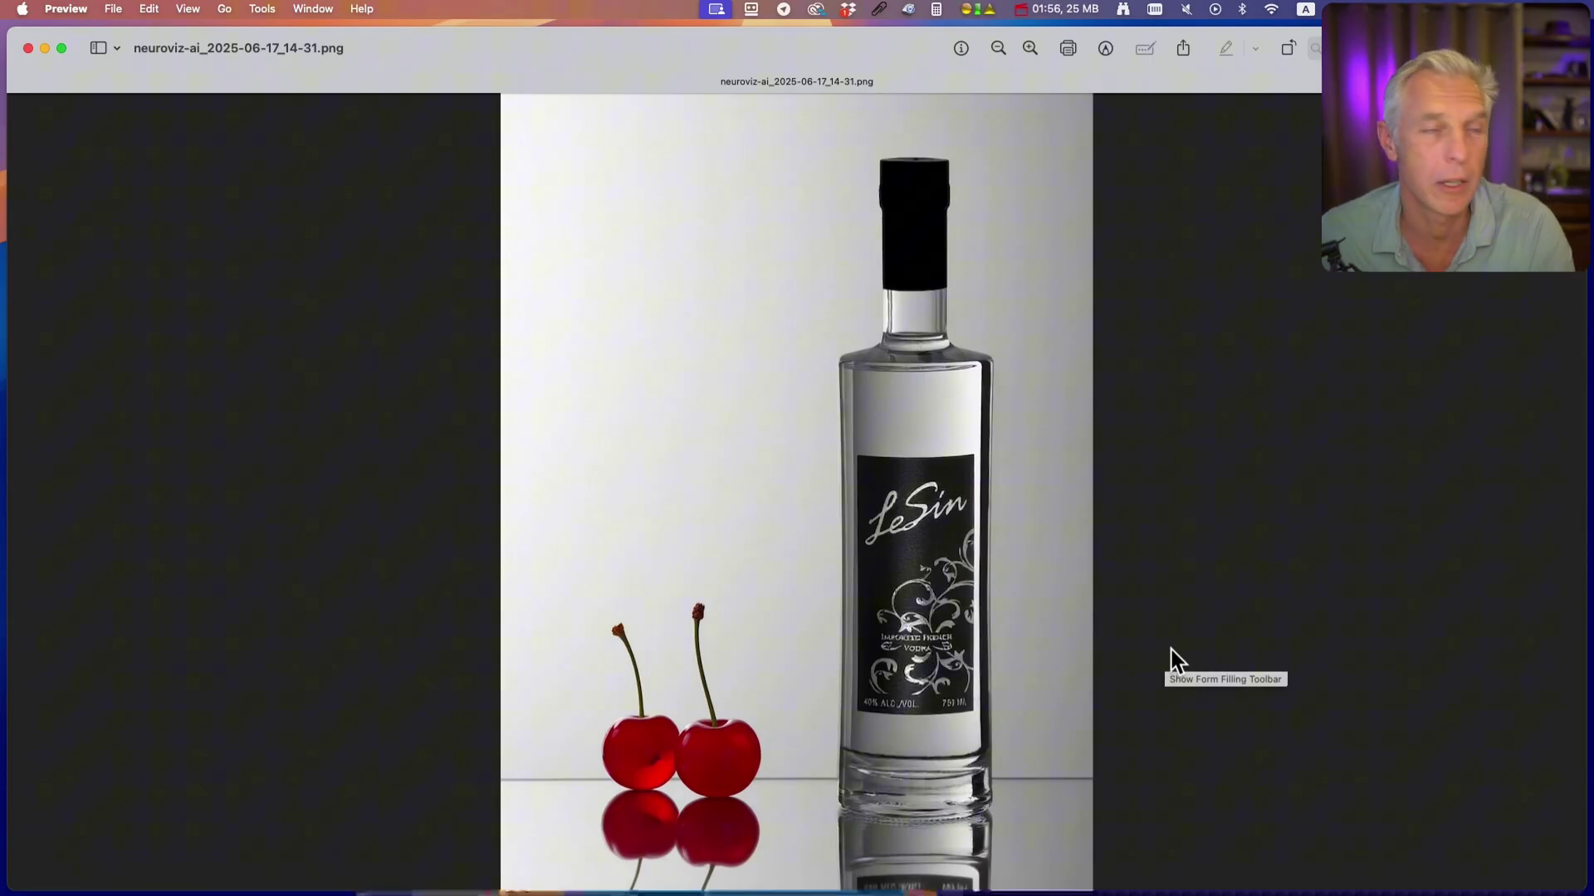
drag(871, 619, 960, 665)
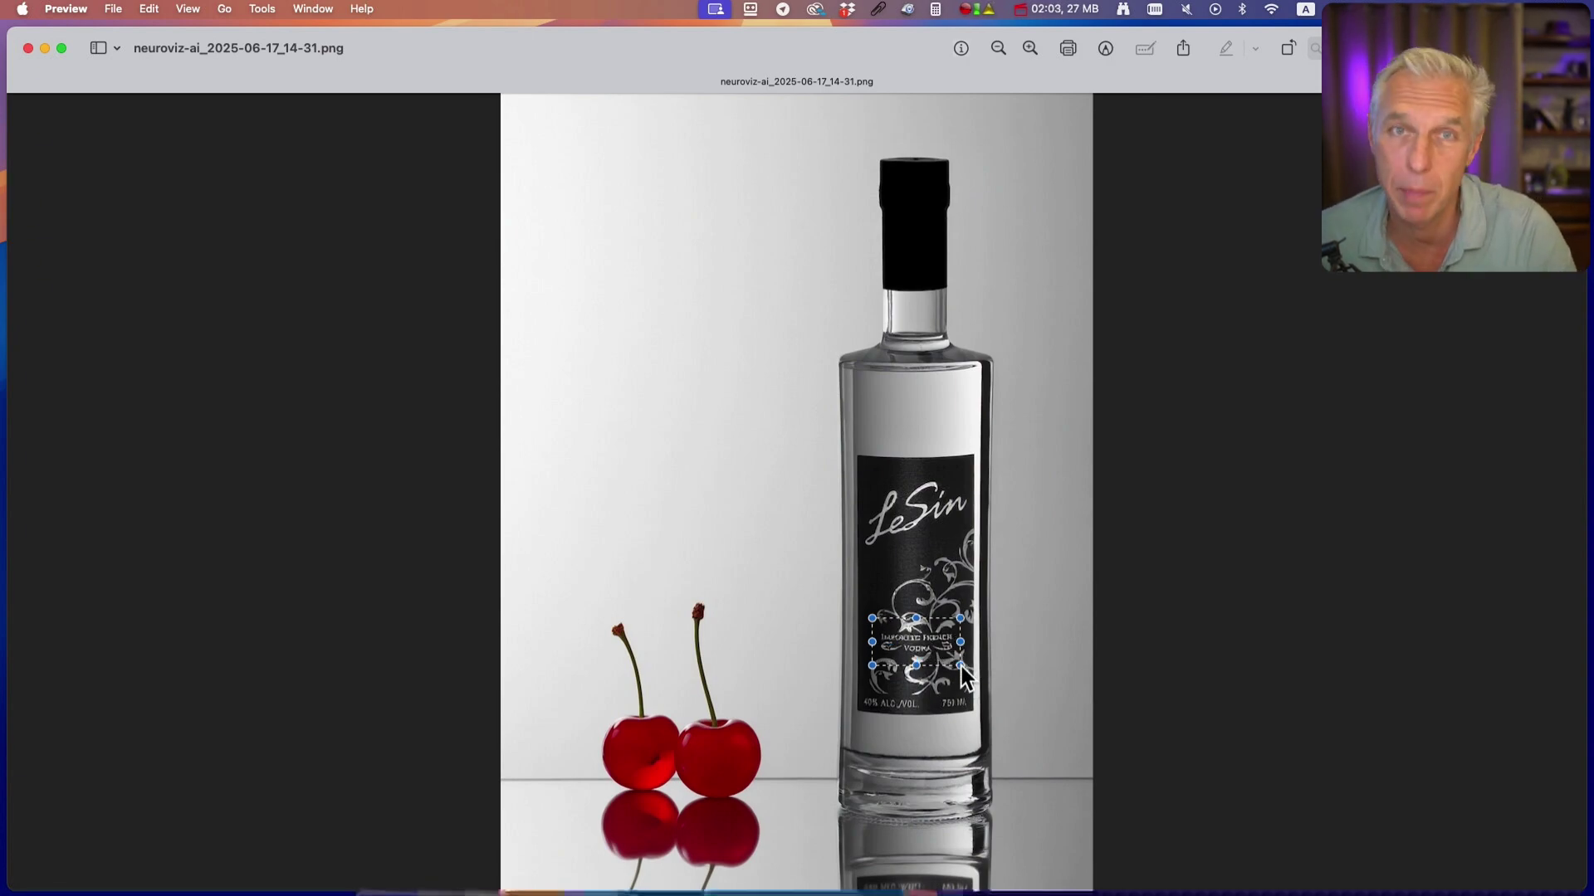
click(1004, 723)
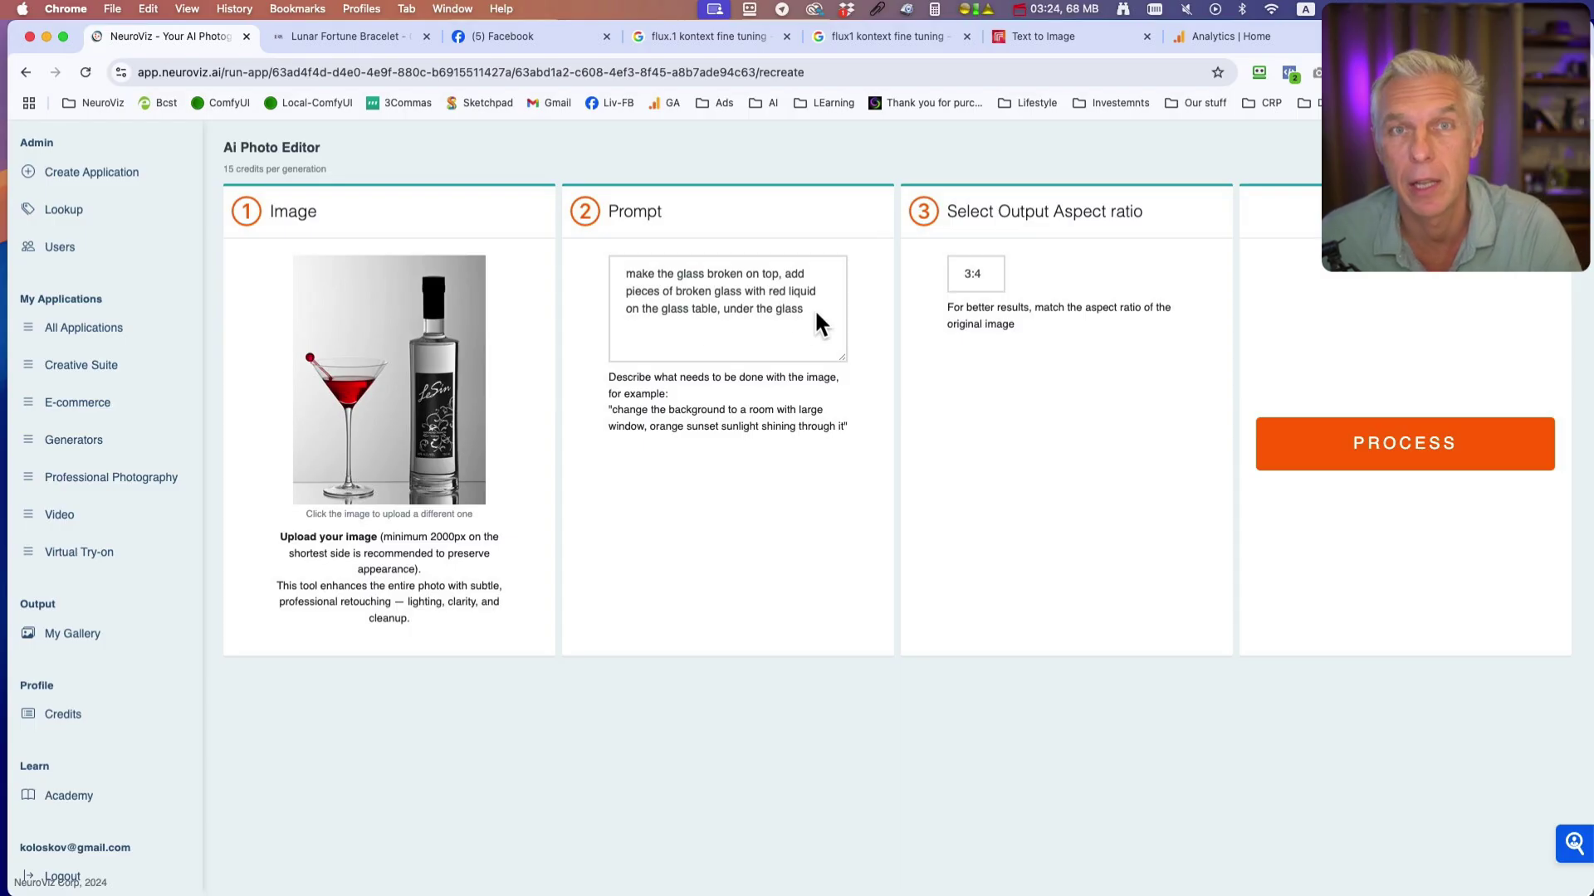
Step: Generate the 3:4 broken-glass version with red liquid splashing and shards on the table
click(1370, 460)
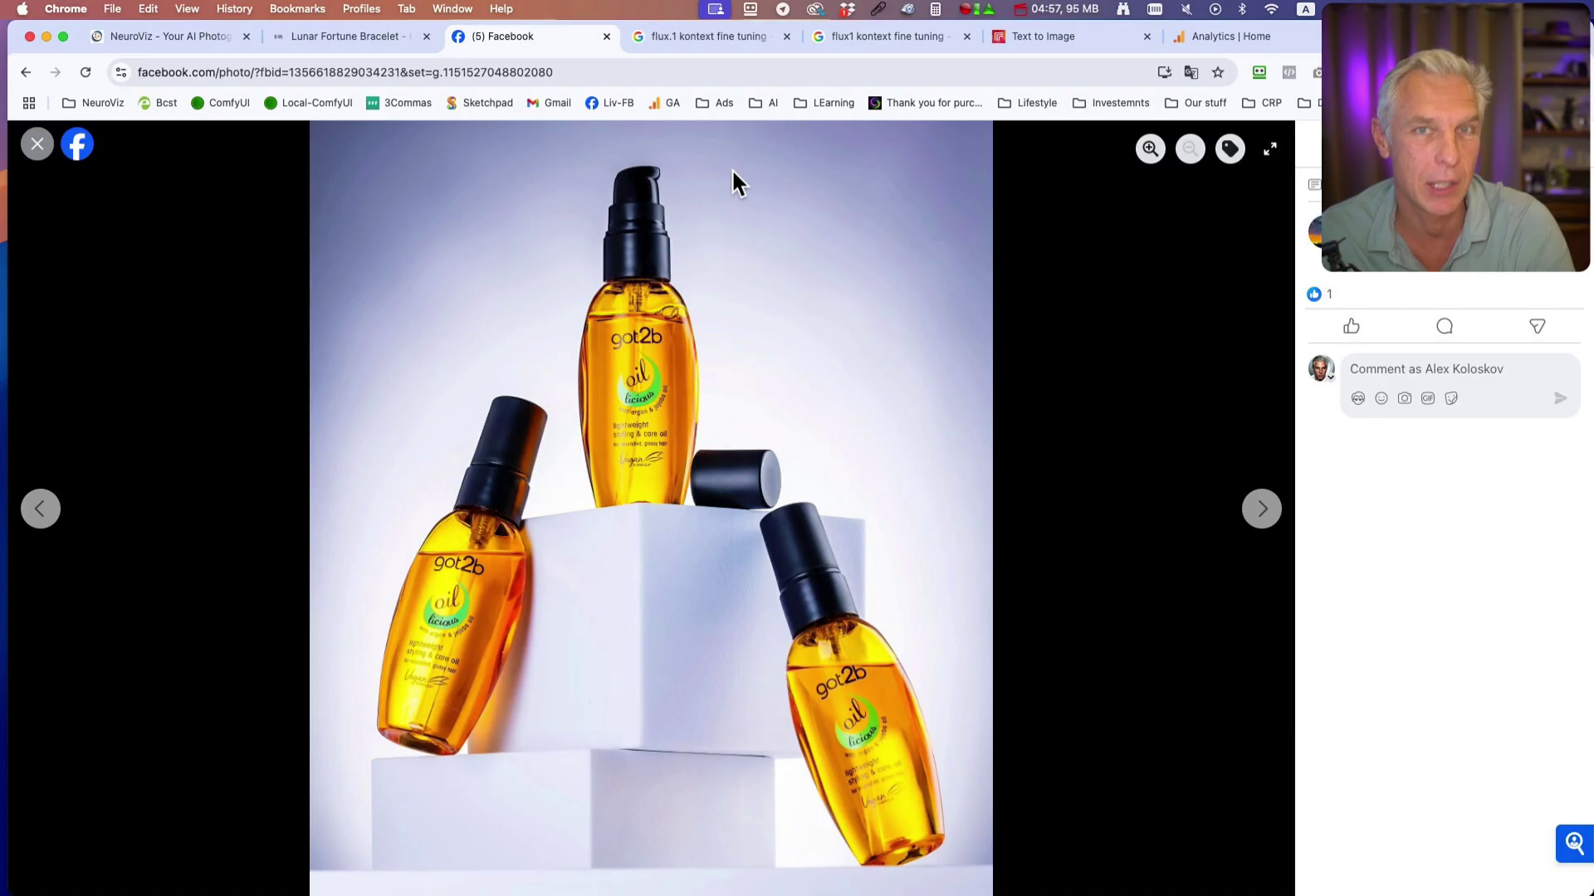
Step: Leave the Facebook got2b oil bottle photo and go back to the AI Photo Editor
click(144, 42)
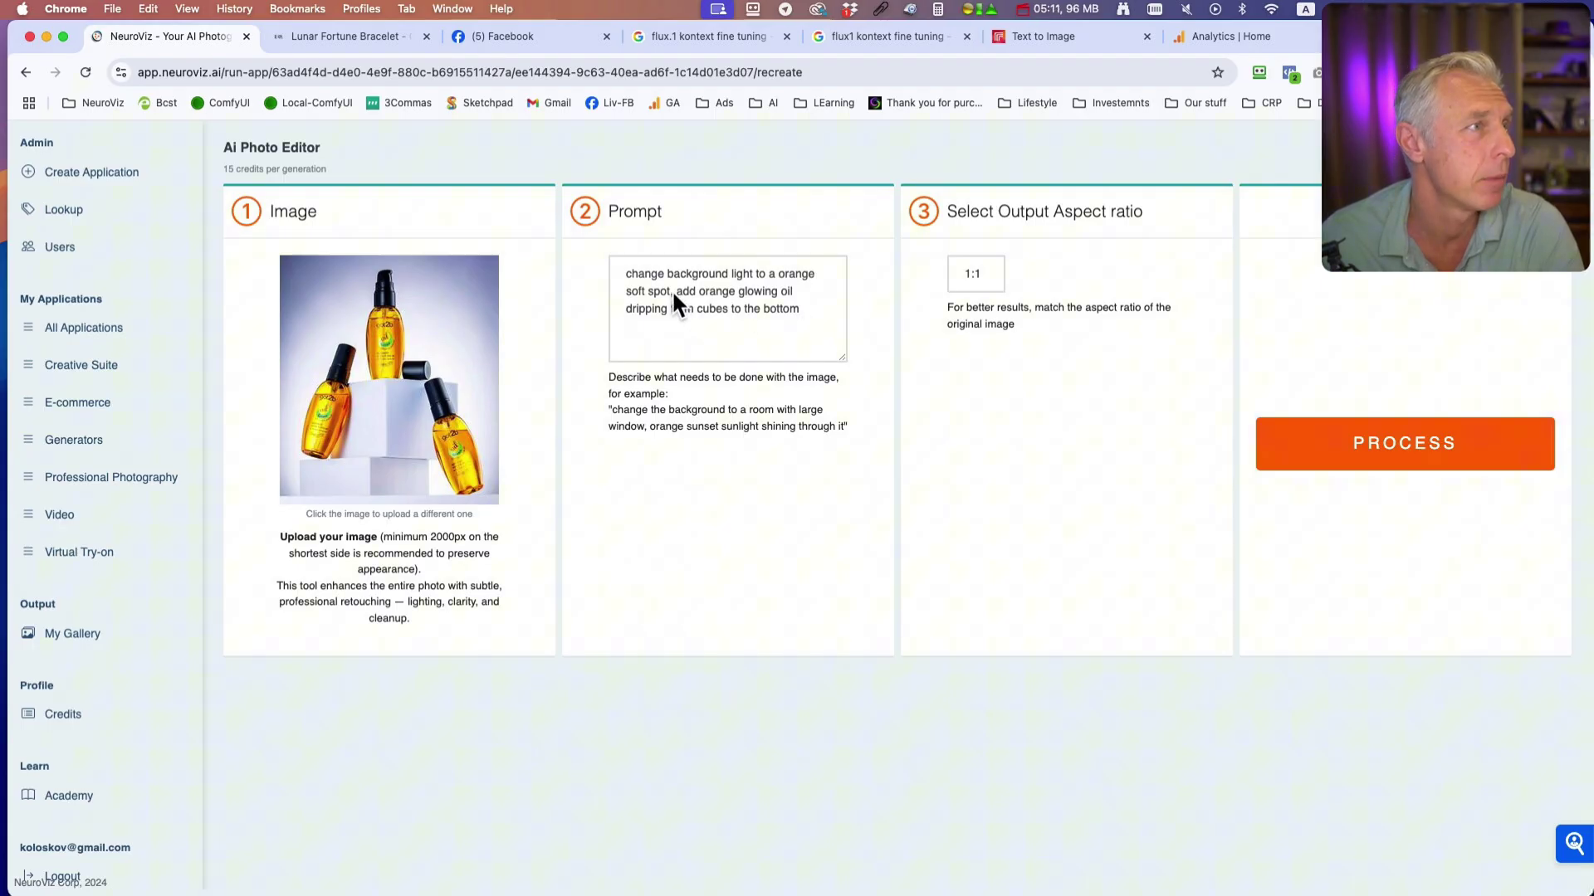
Step: Remove the background-light phrase from the prompt and generate the dripping orange oil edit
drag(672, 291, 600, 267)
key(BackSpace)
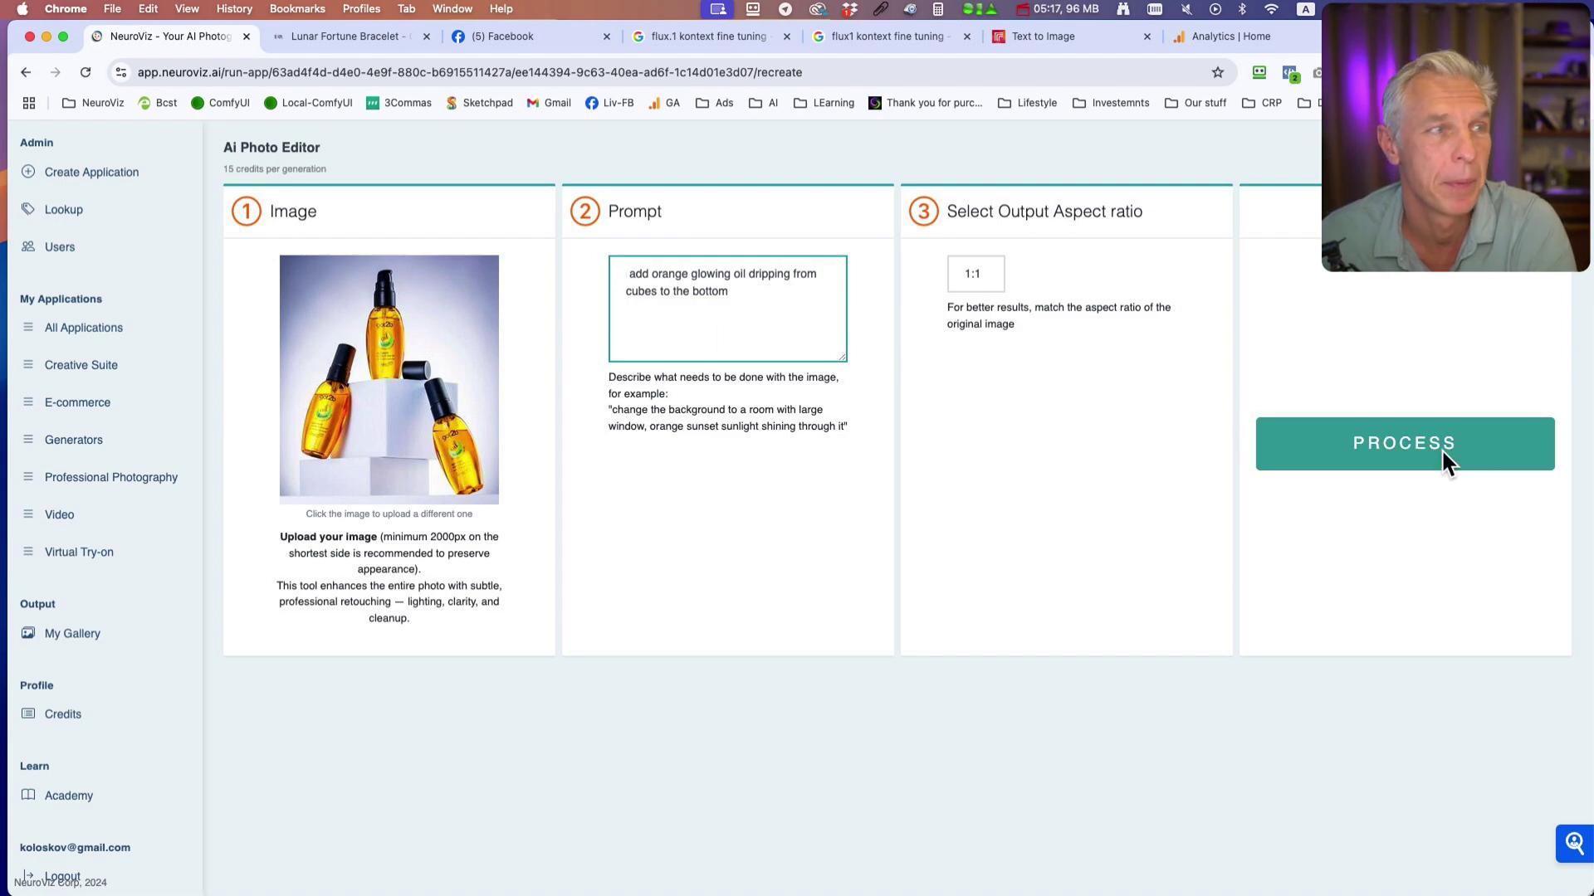
click(968, 271)
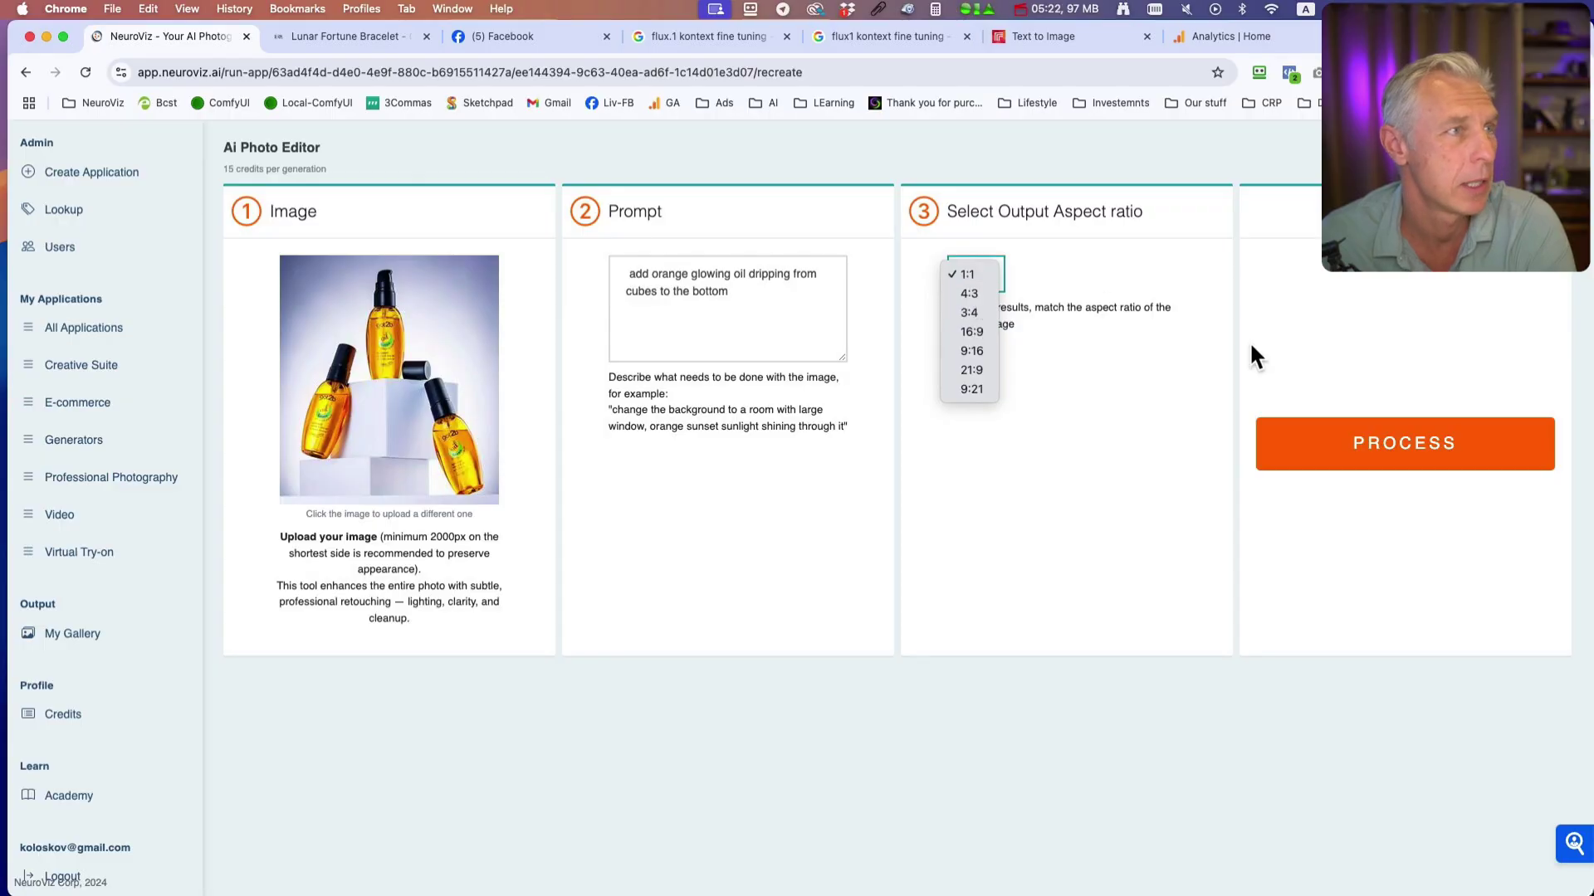
click(1249, 340)
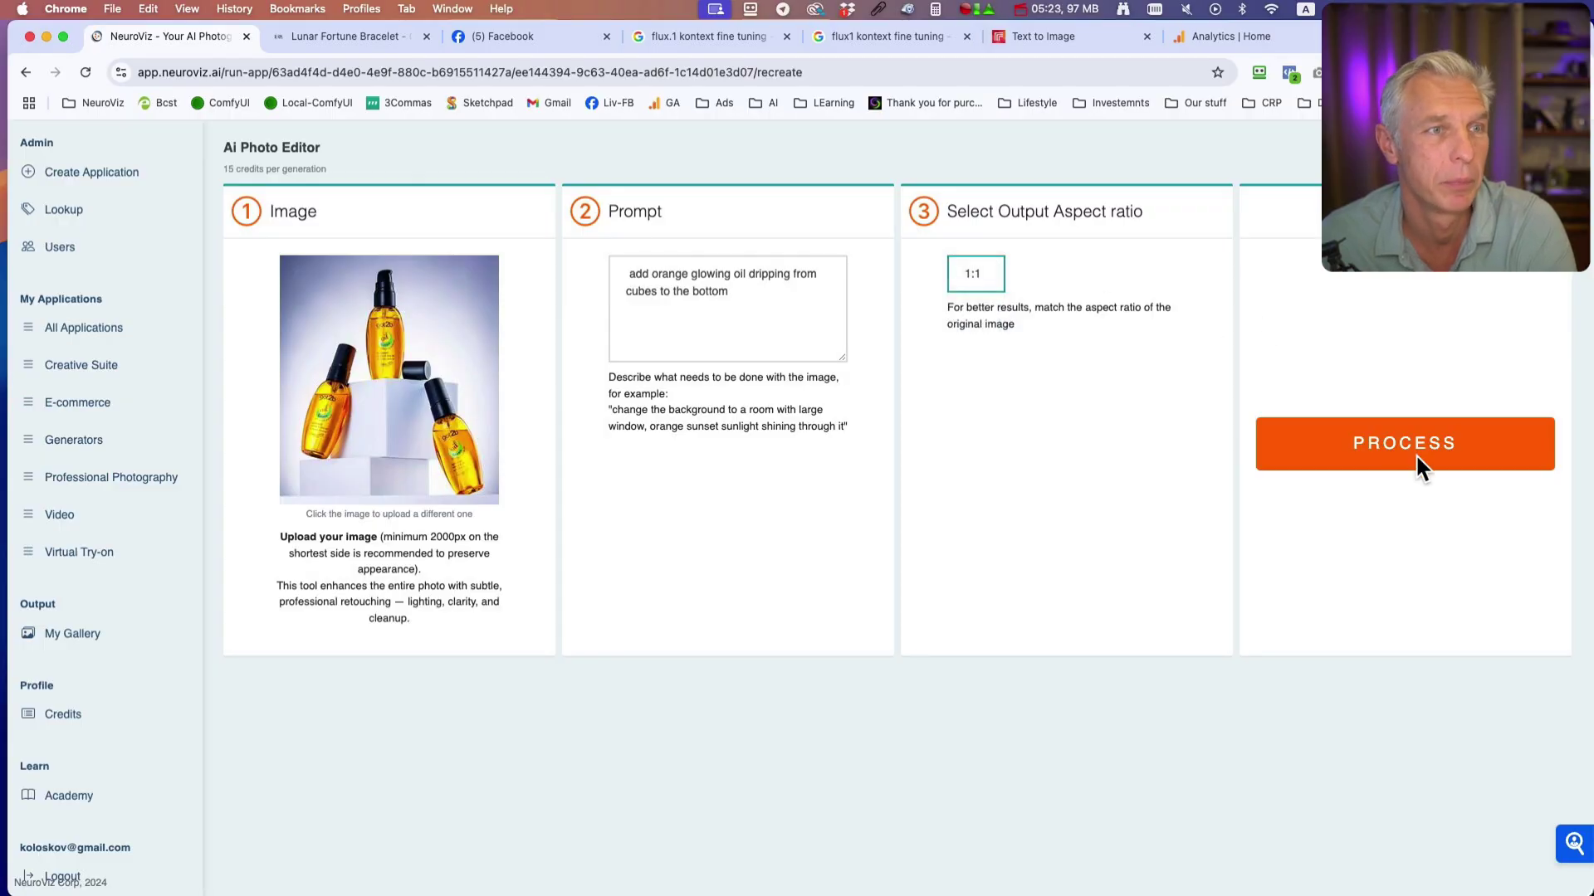
click(1416, 453)
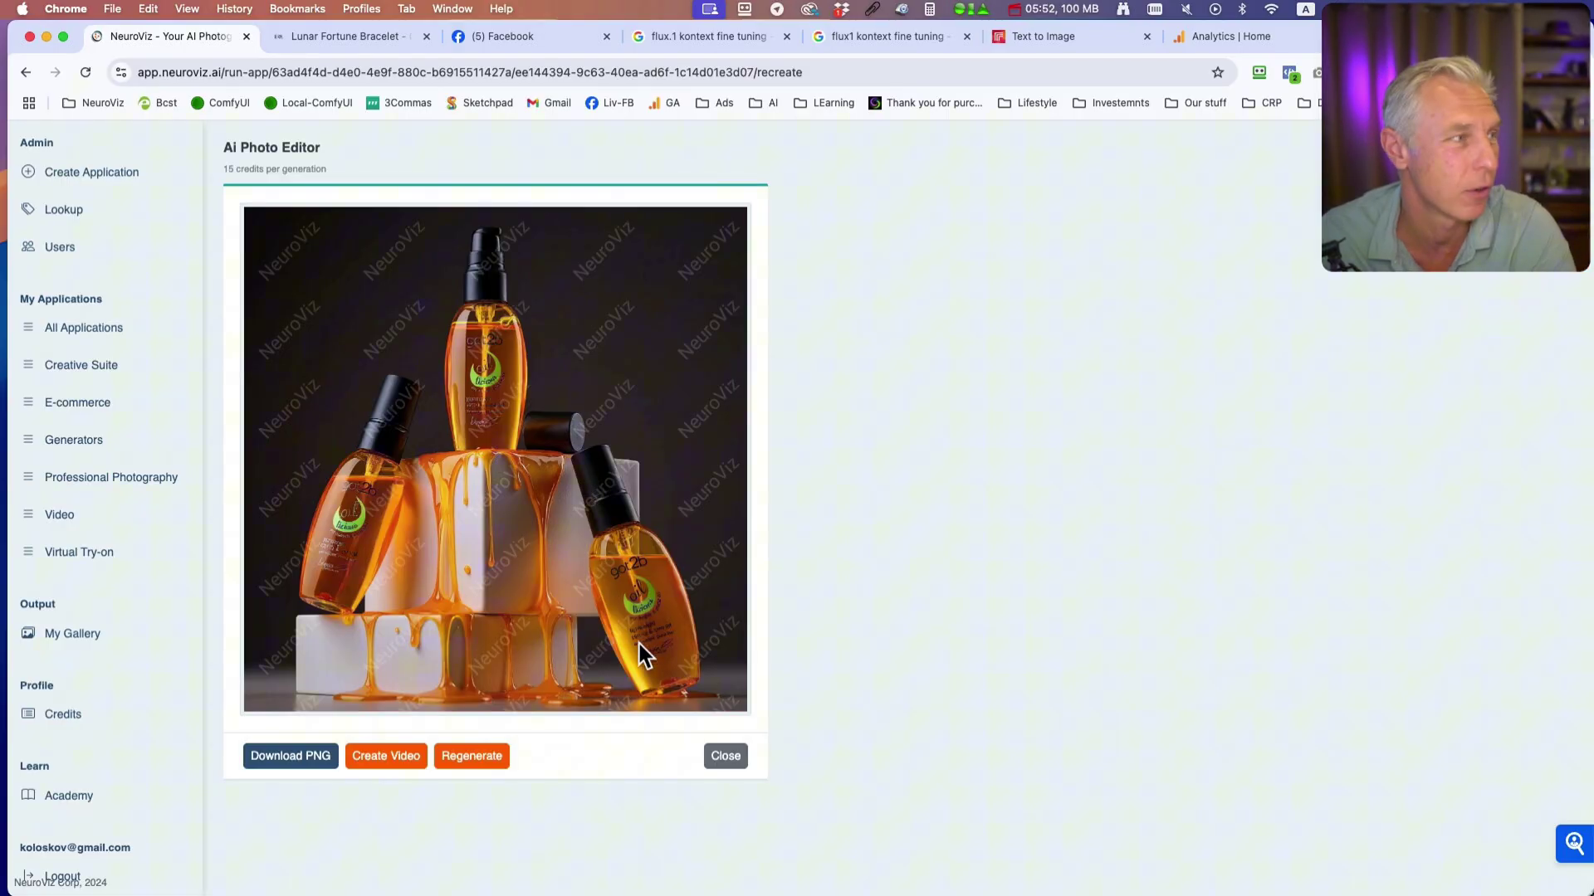
Step: Restore 'bright light on the background,' at the prompt's start and regenerate
click(726, 756)
click(632, 279)
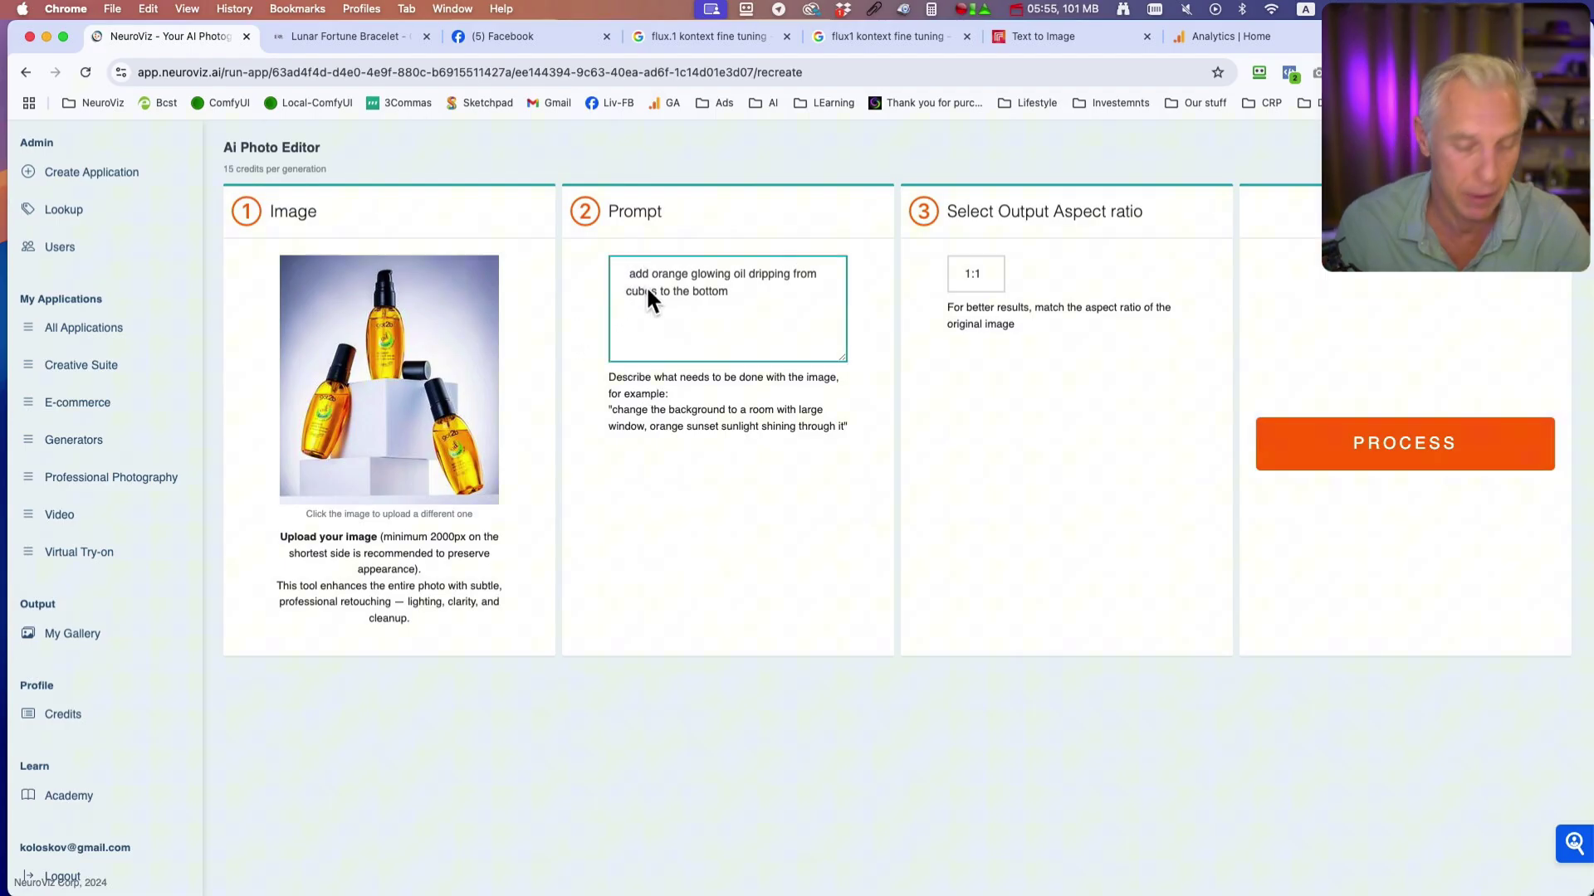
text(bright light on the background,)
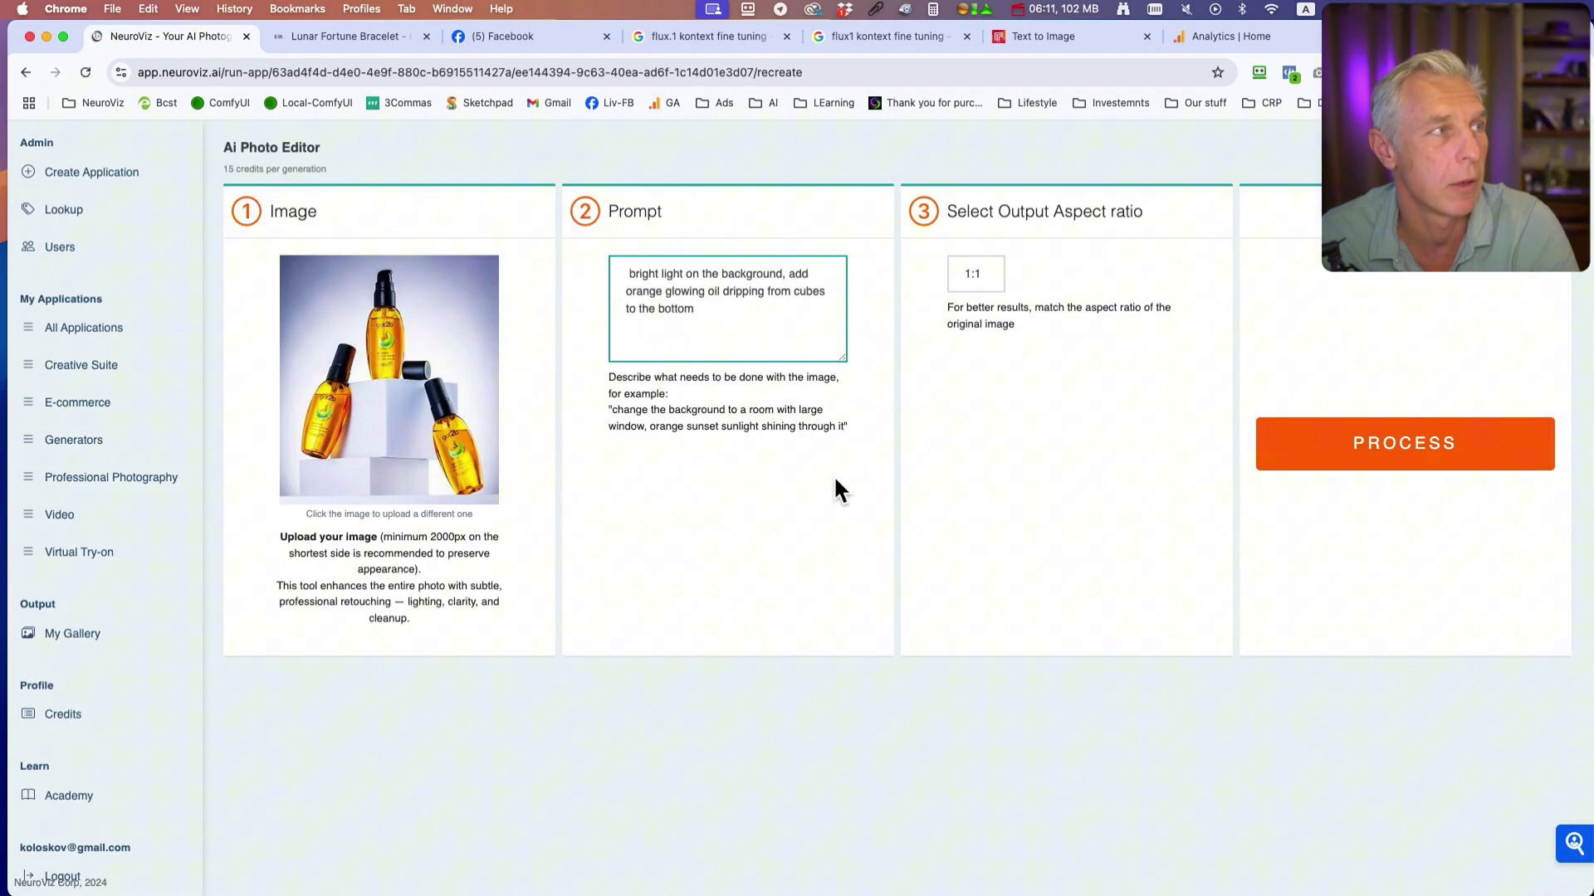
click(1476, 459)
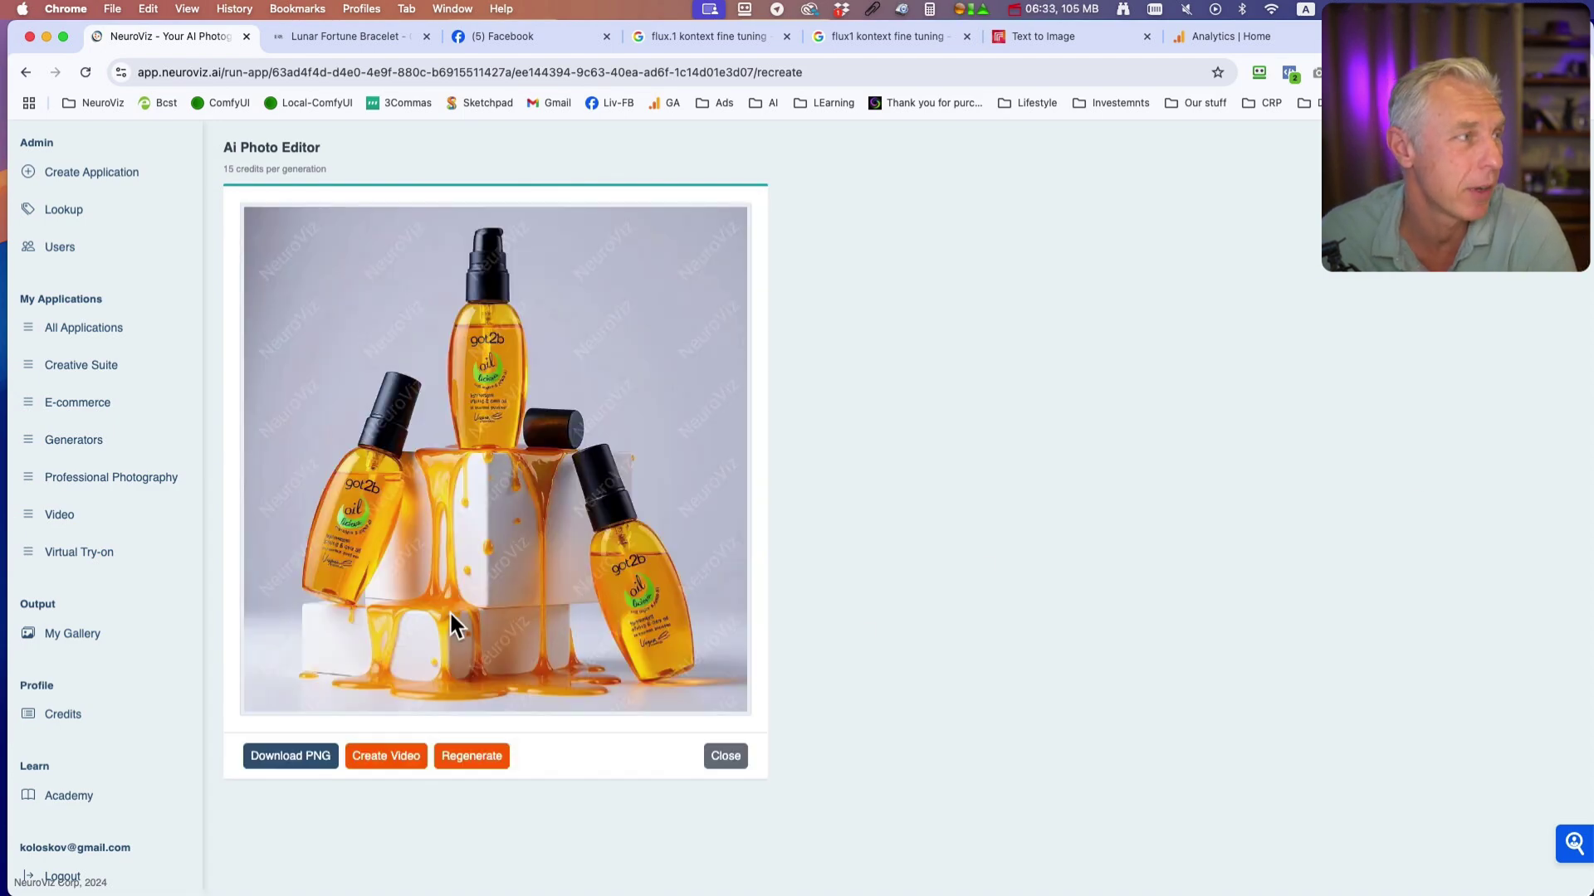
Step: Change 'its' to 'they are' in the prompt, regenerate, and download the PNG
click(726, 755)
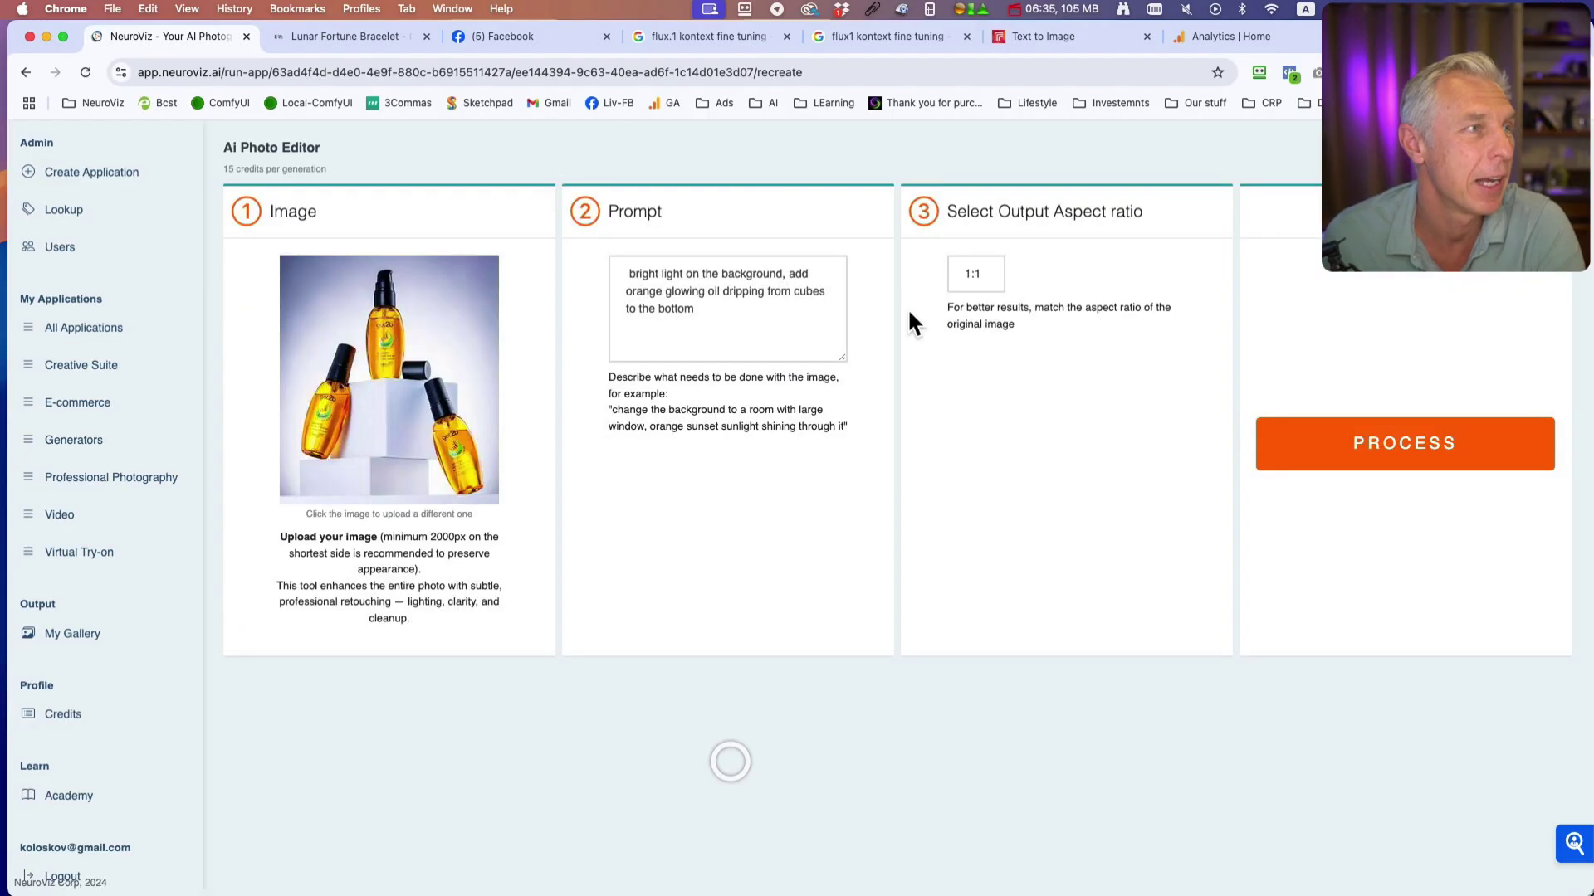
click(800, 302)
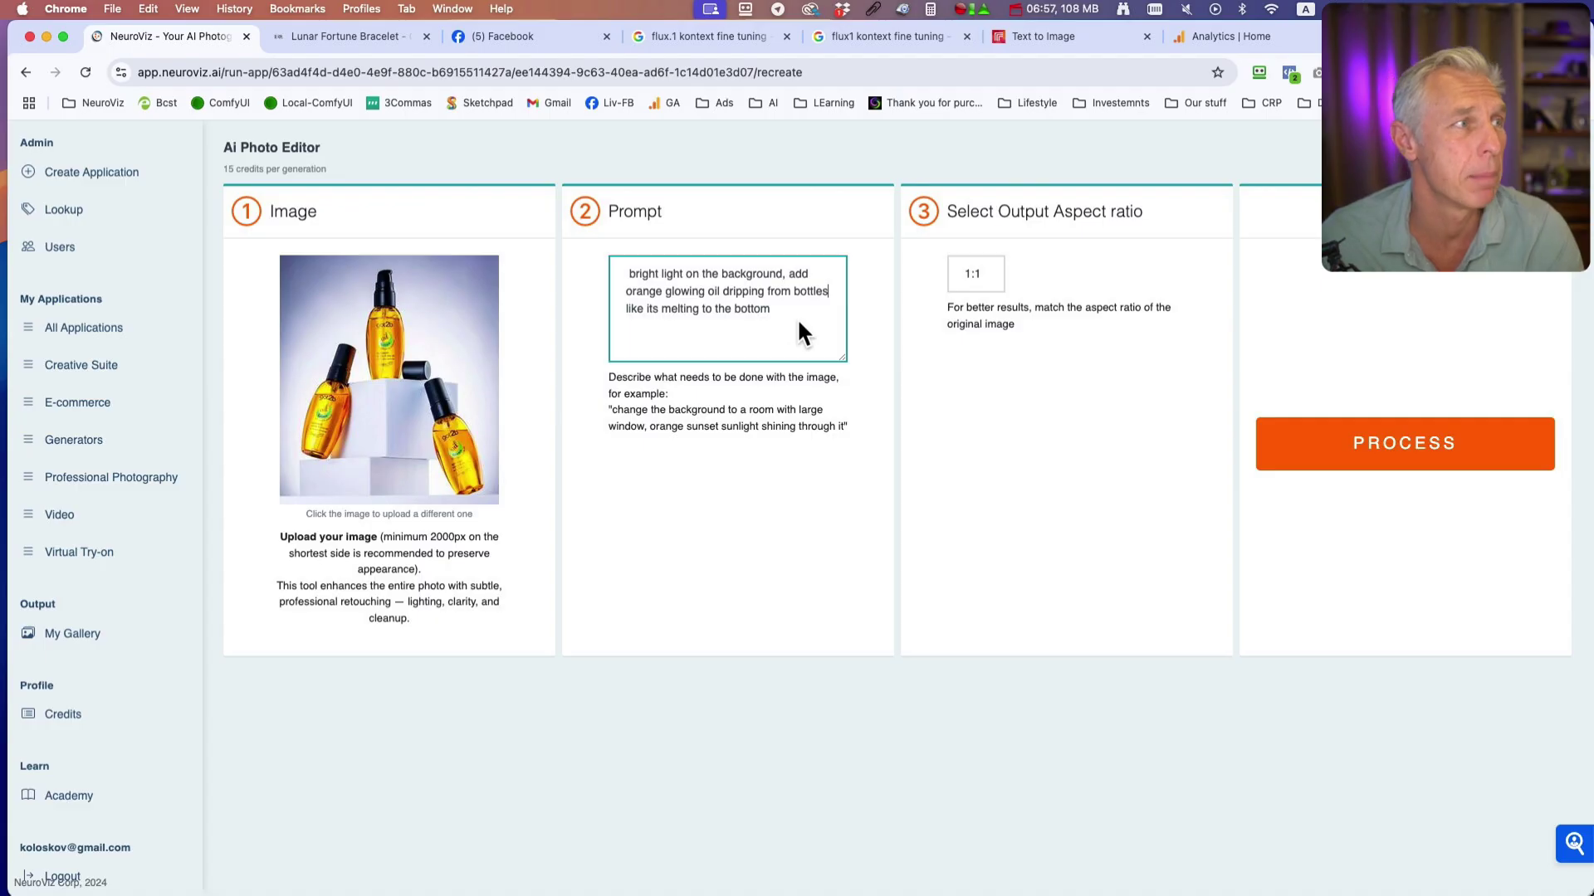
double_click(651, 309)
text(they)
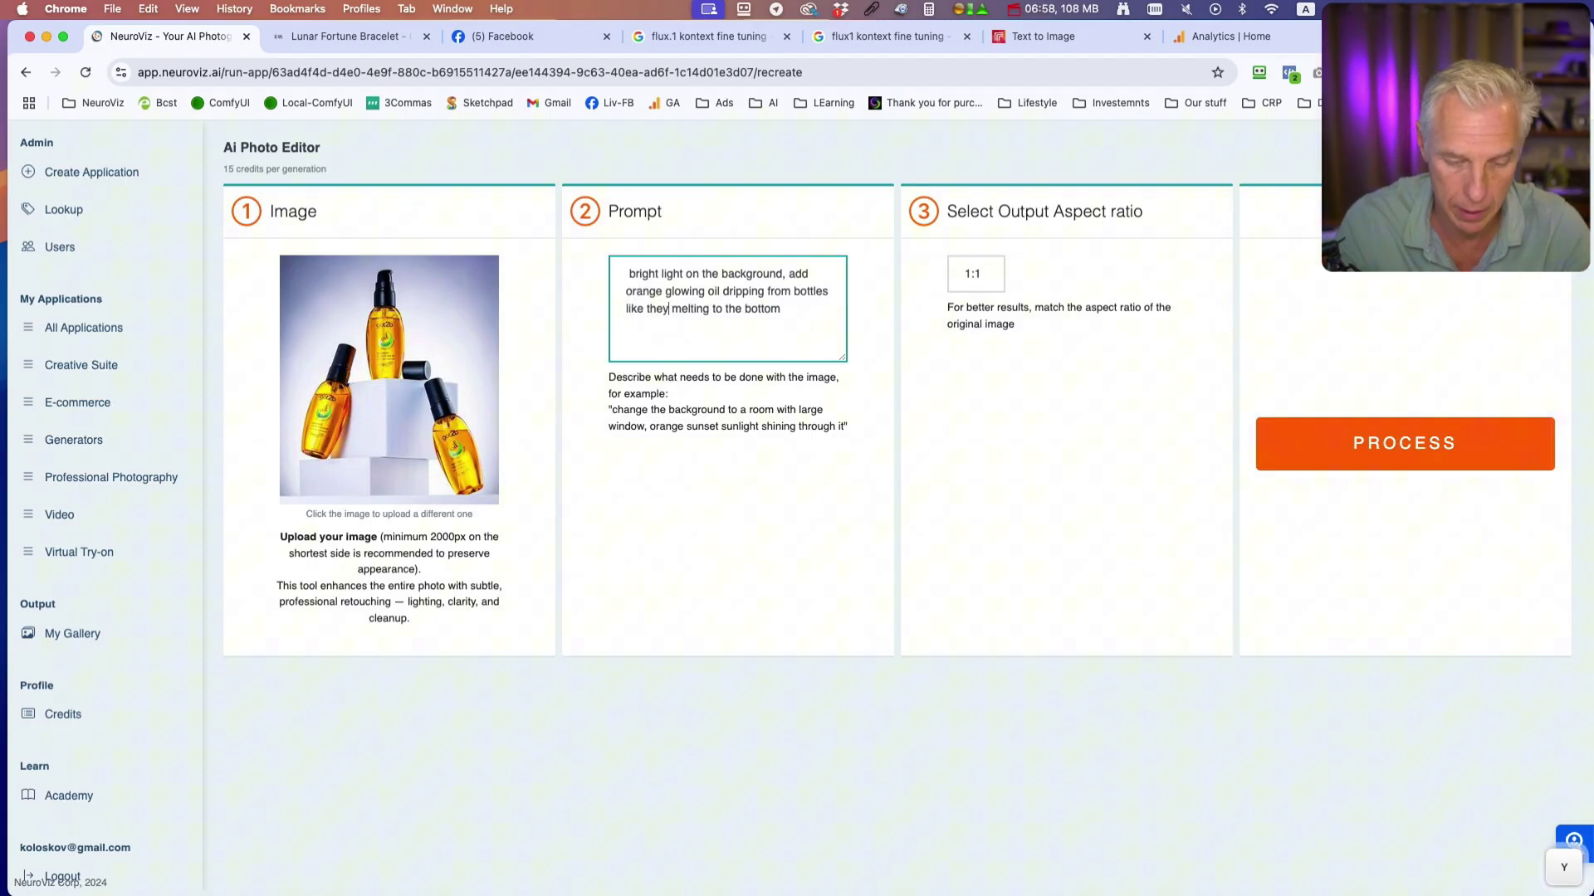
text( are)
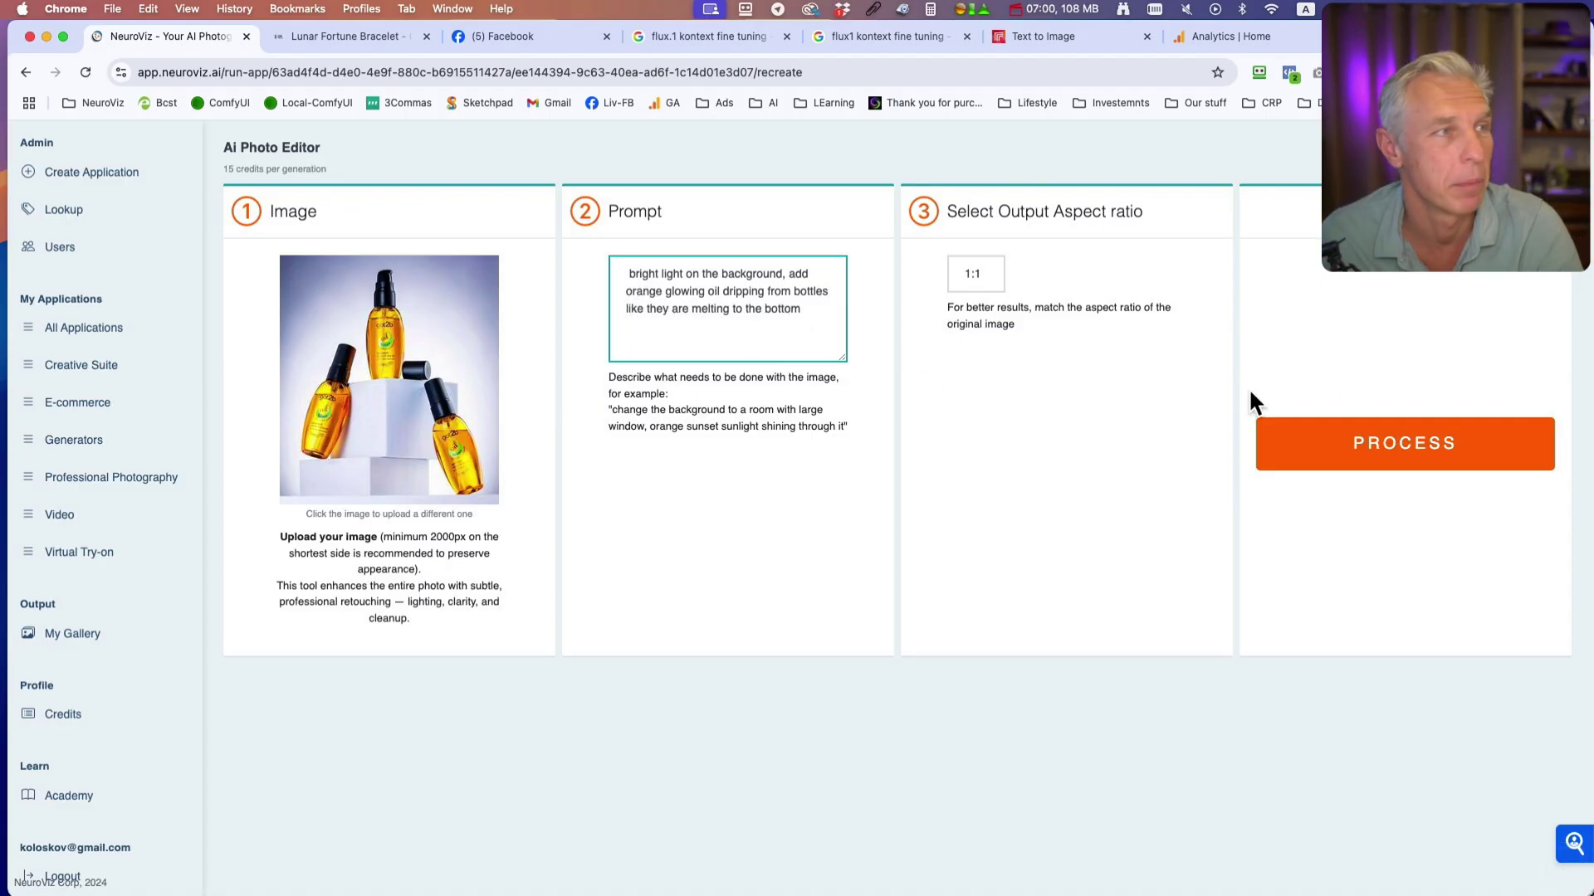
click(1392, 453)
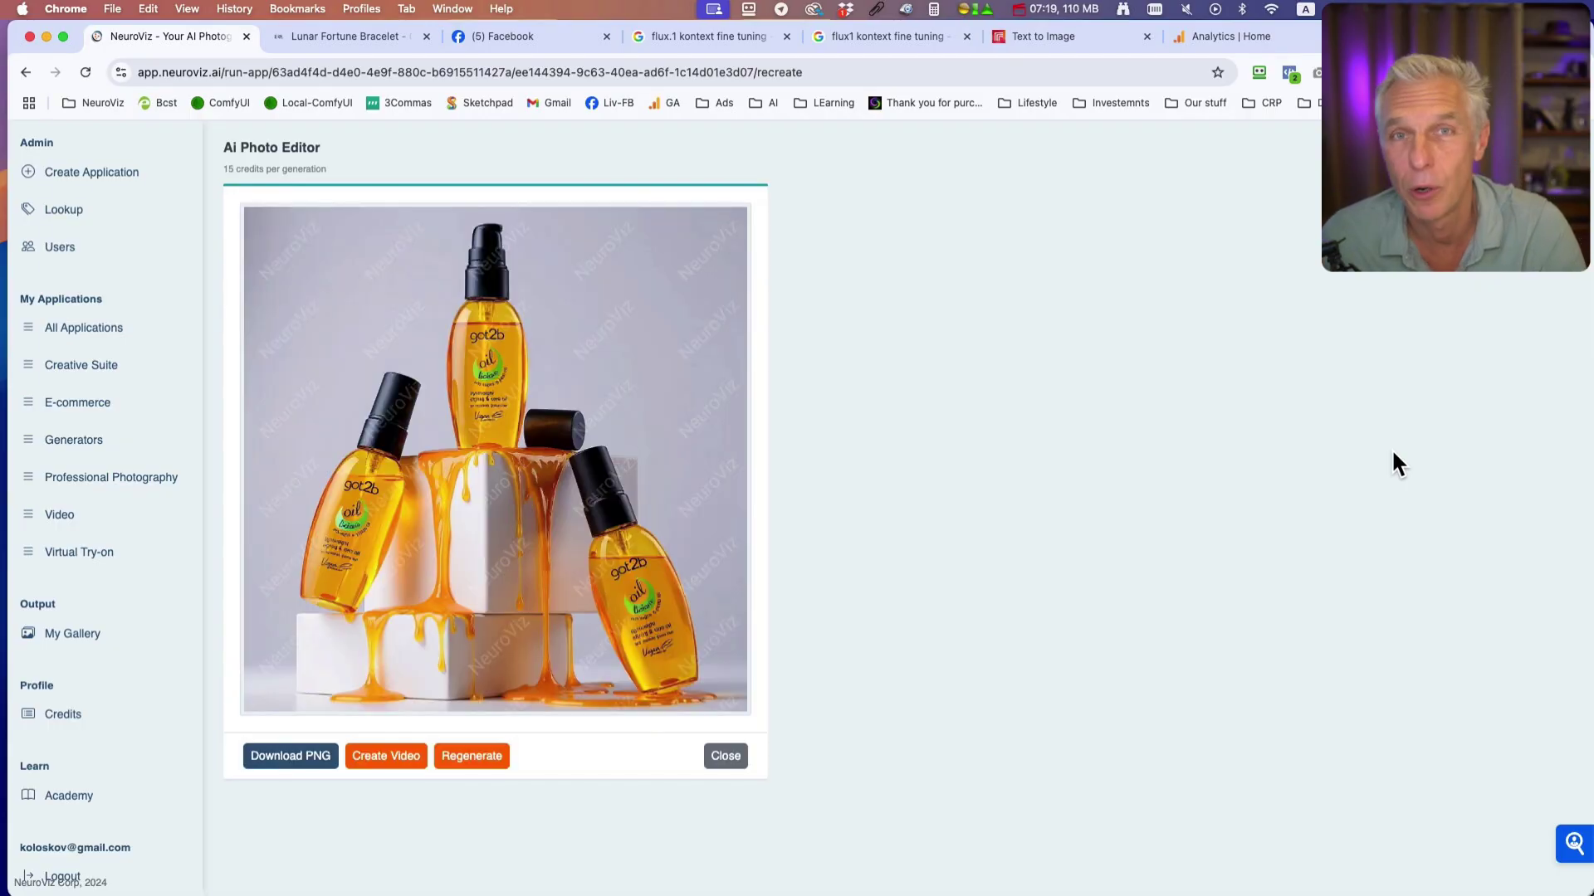
click(300, 752)
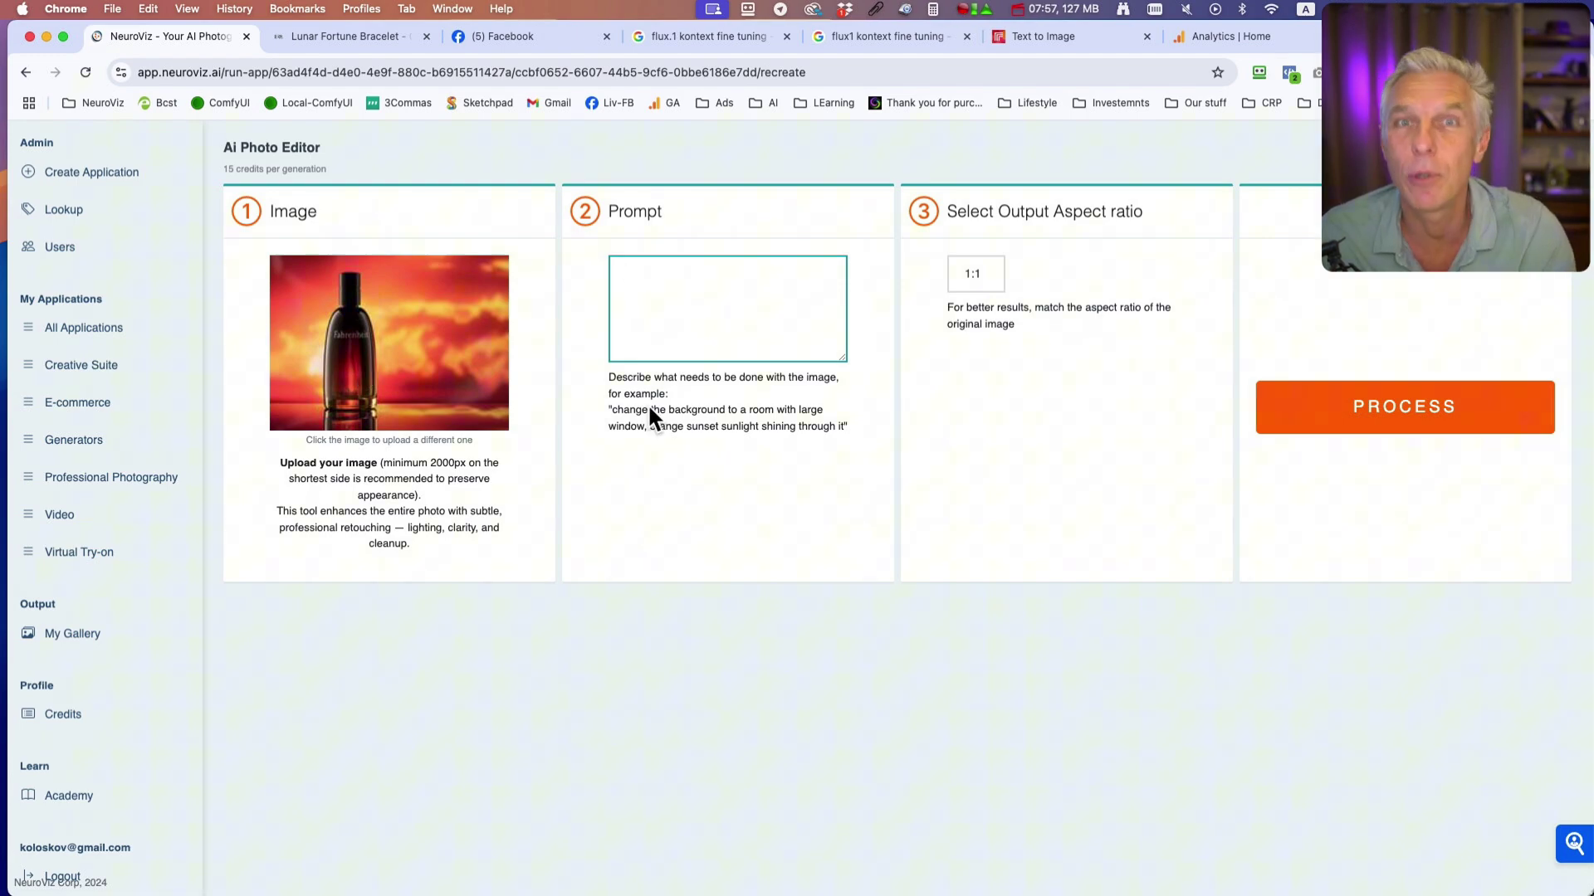
Step: Paste the sunset-room prompt, generate the perfume edit at 4:3, and download the PNG
text(change the background to a room with large window, orange sunset with bright sunlight shining through it. Orange bokeh, subject on glass table with orange flower petals next to it)
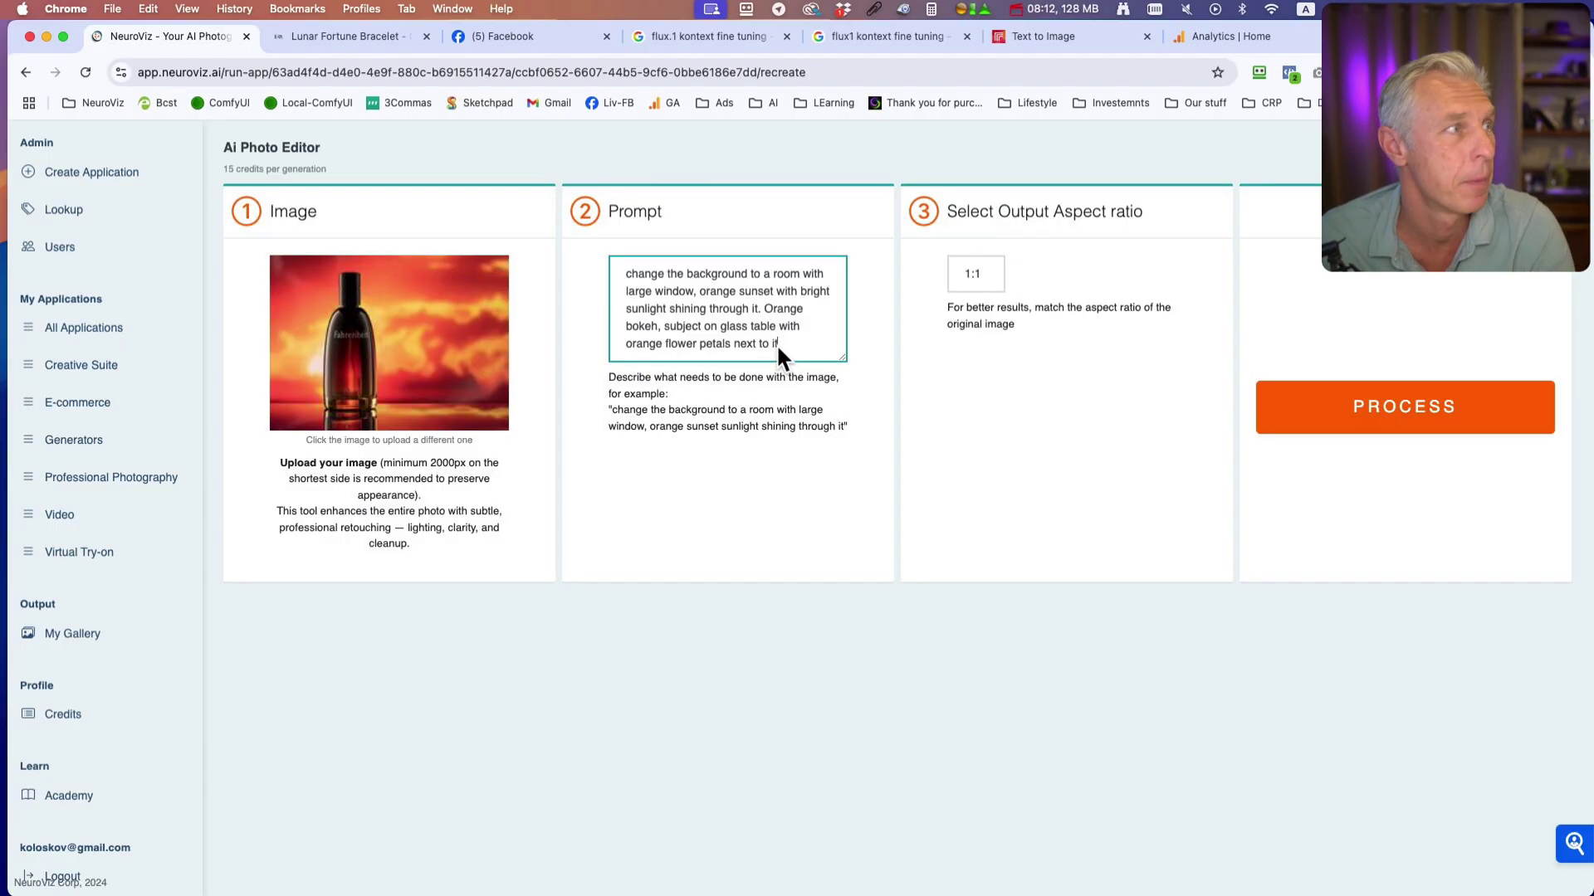
click(994, 267)
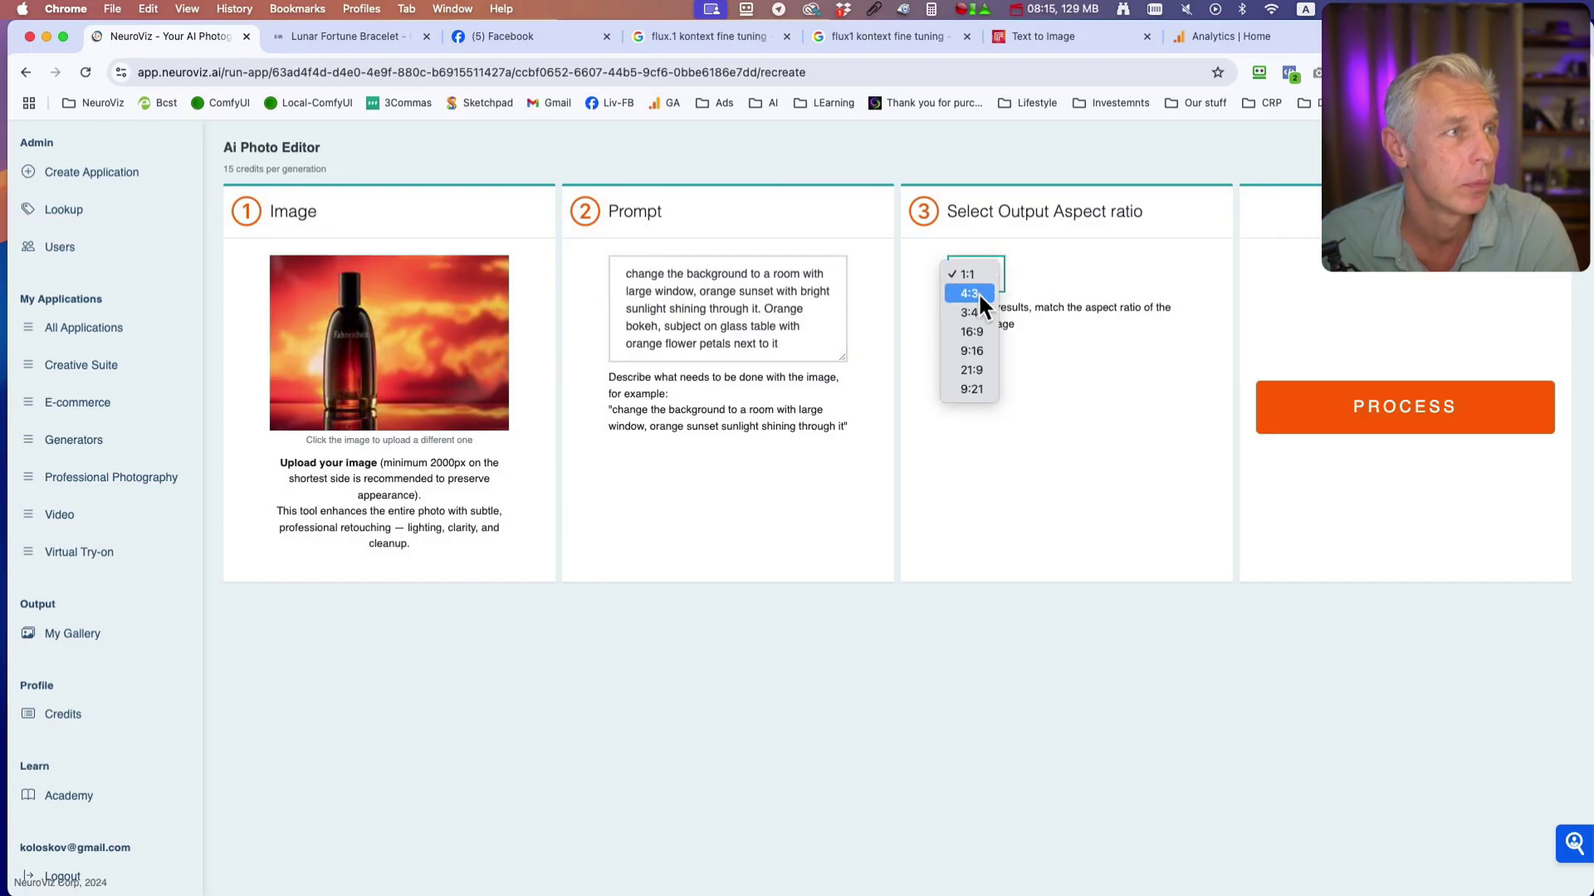
click(977, 292)
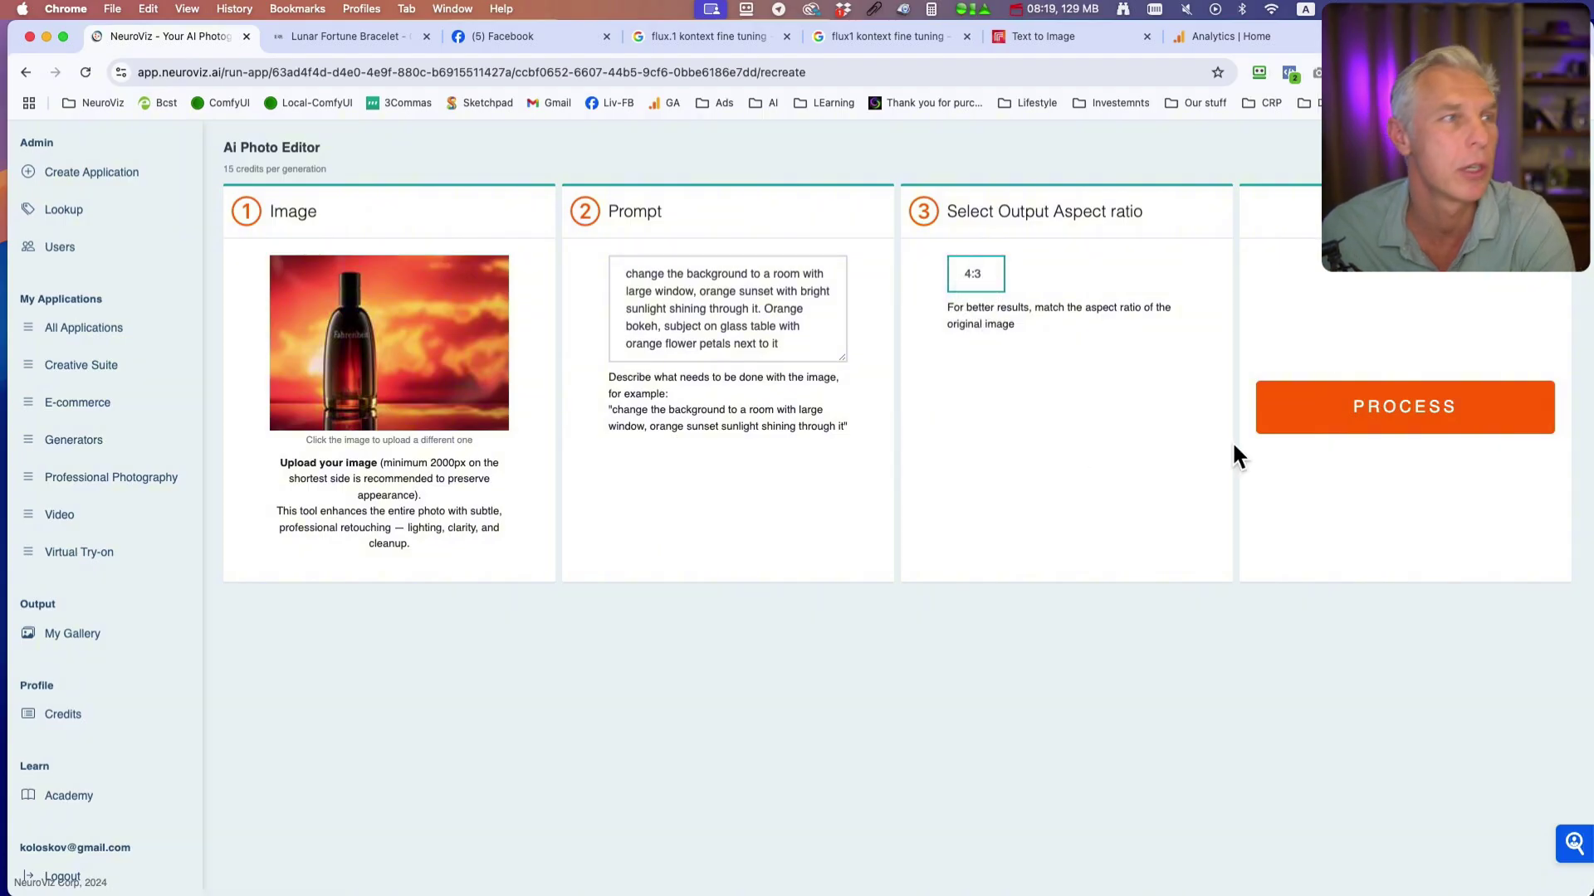
click(1446, 407)
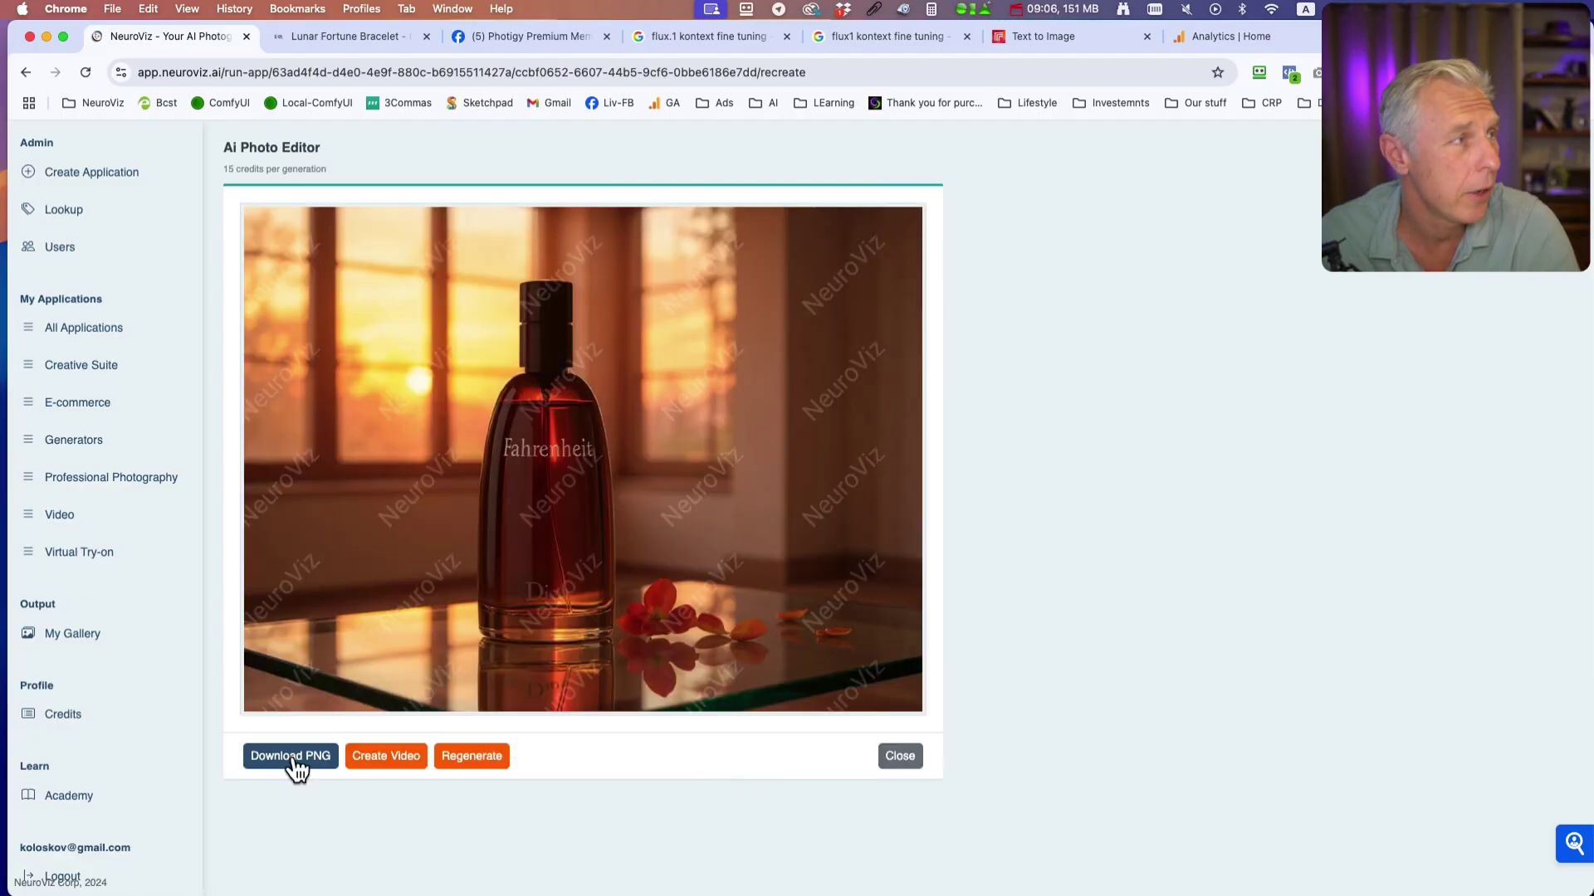
click(292, 757)
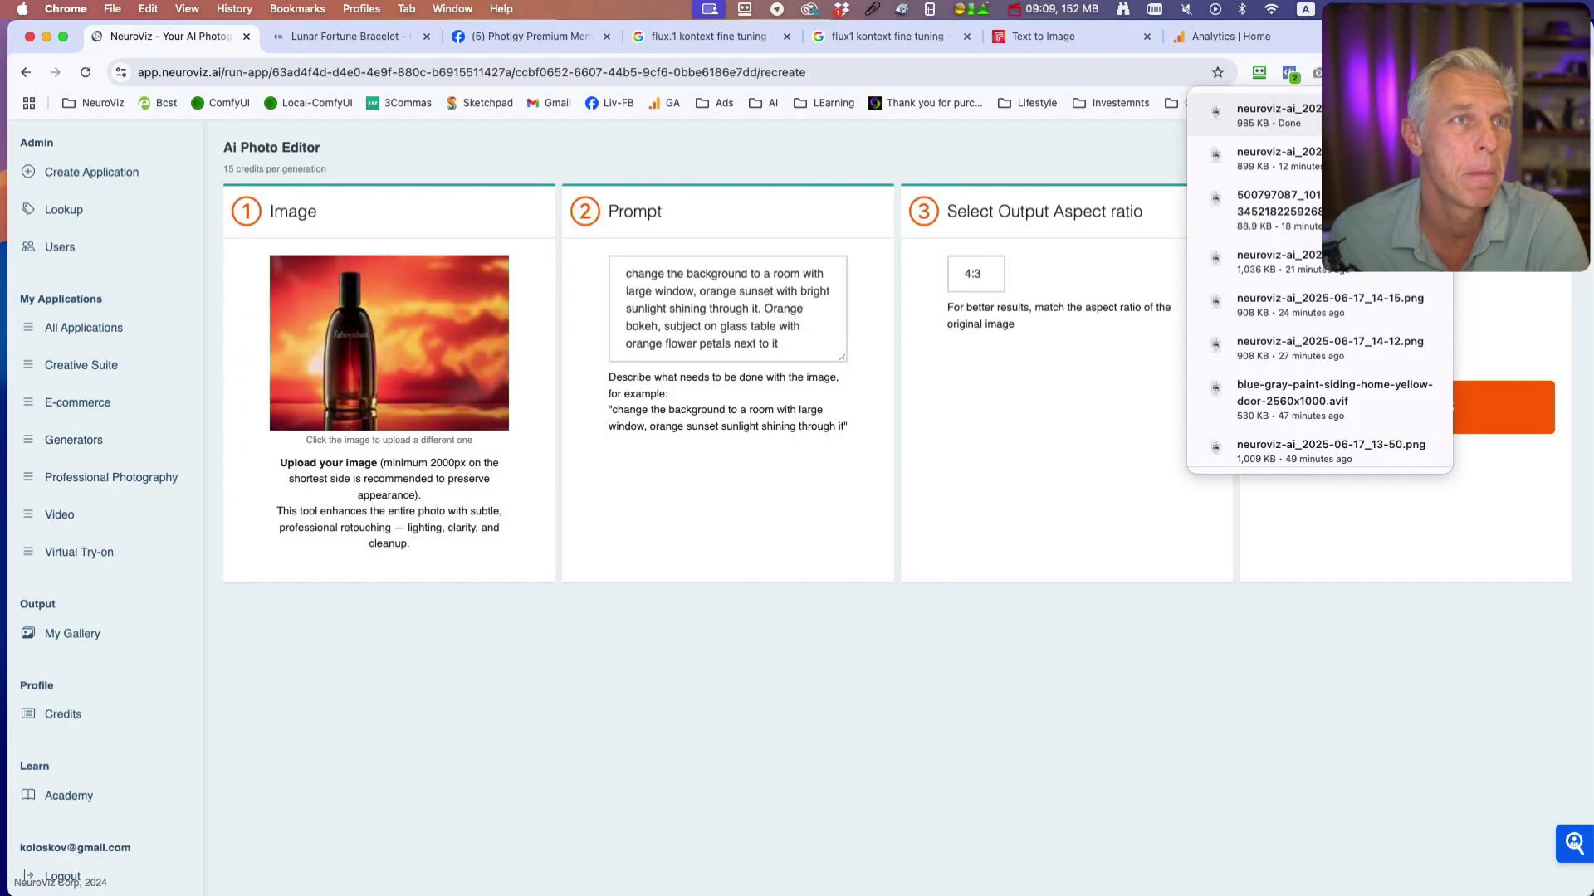
Step: Open the downloaded perfume image in Preview and box the Dior lettering on the bottle
click(1278, 112)
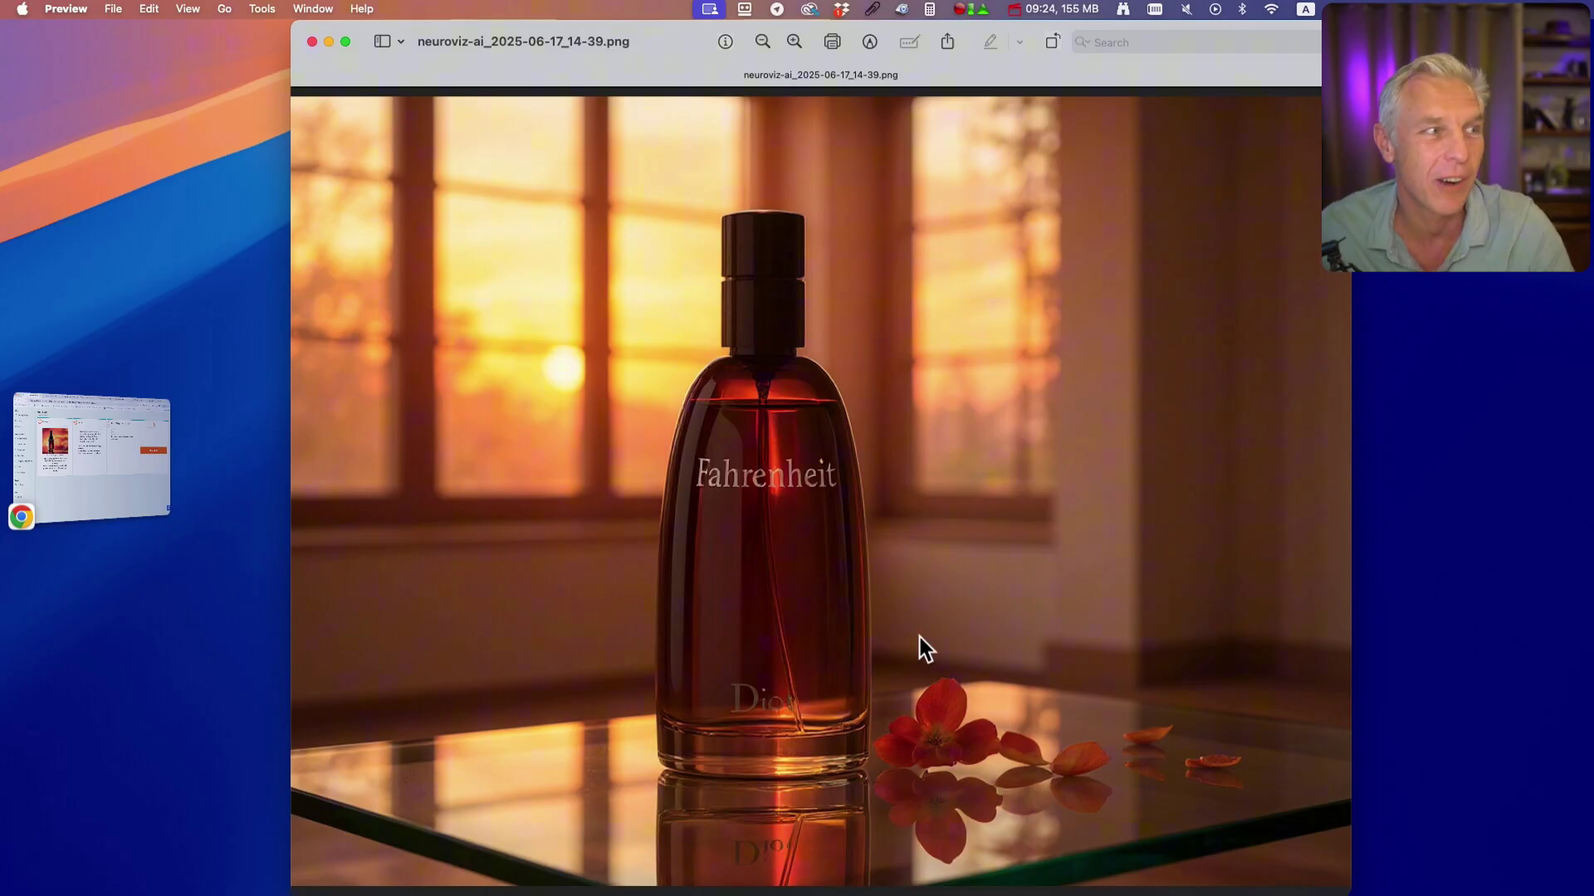
drag(707, 442, 827, 736)
click(1038, 661)
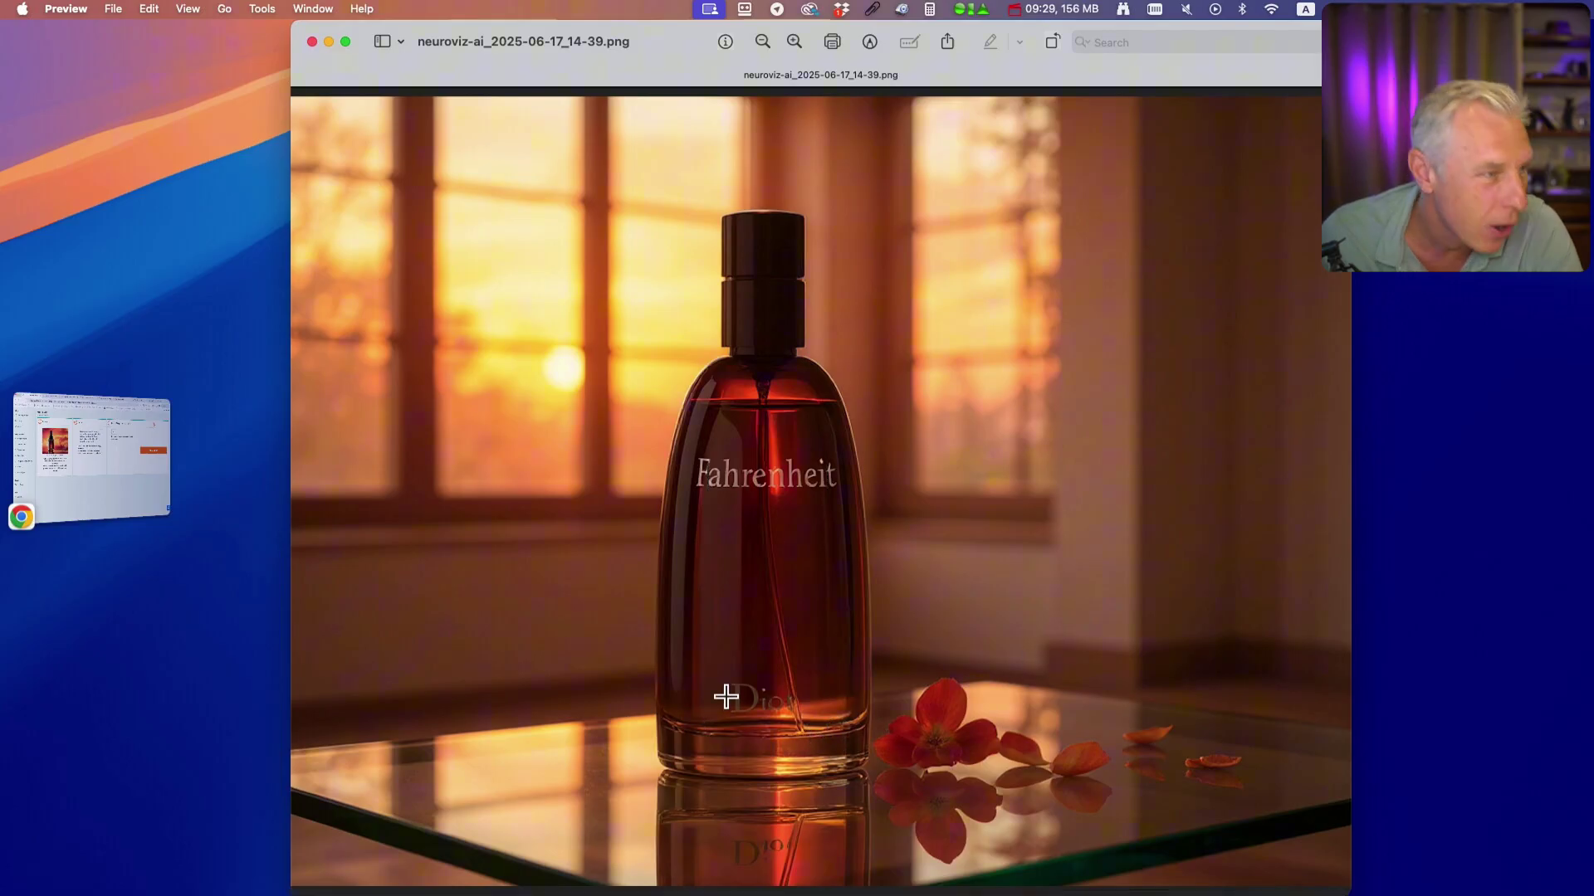
drag(732, 675, 813, 725)
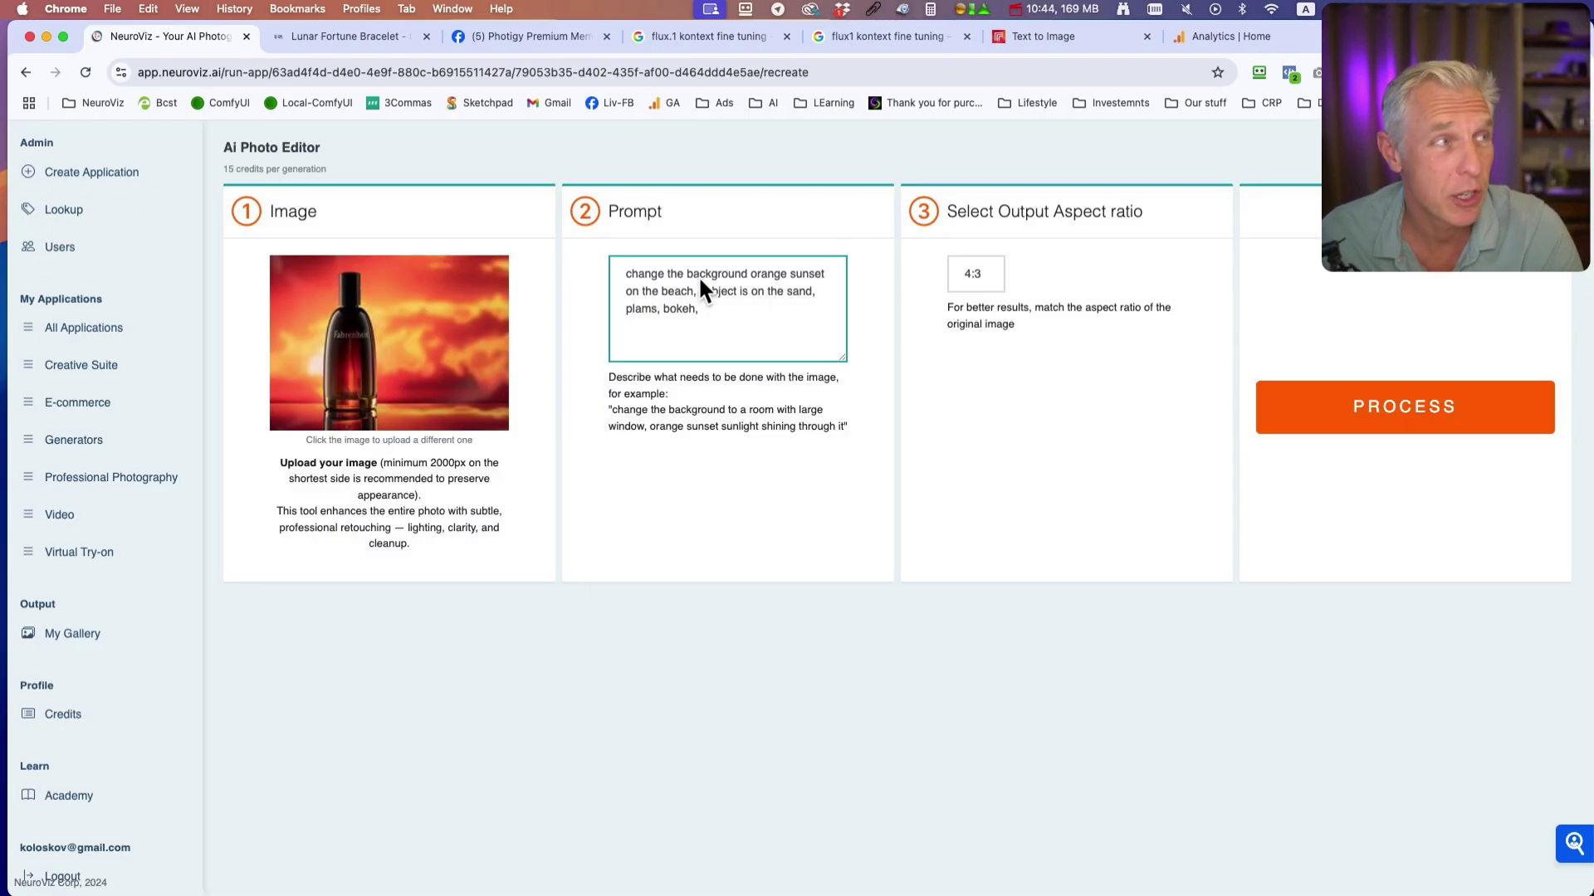
Step: Insert 'to' after 'background', drop the trailing comma, and generate the beach sunset version
click(750, 272)
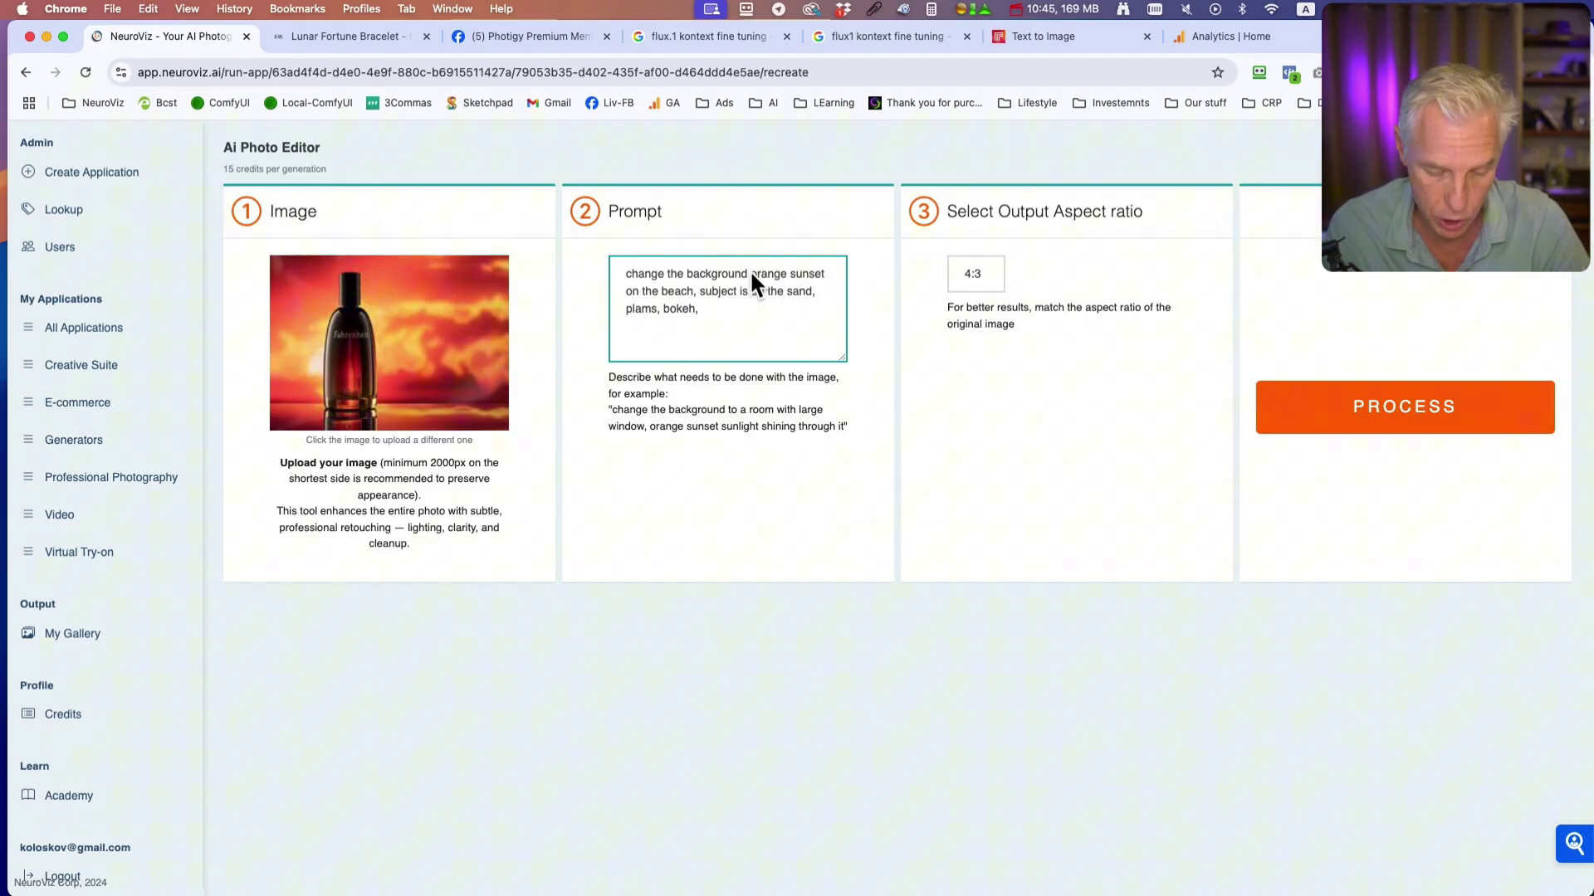
text(to)
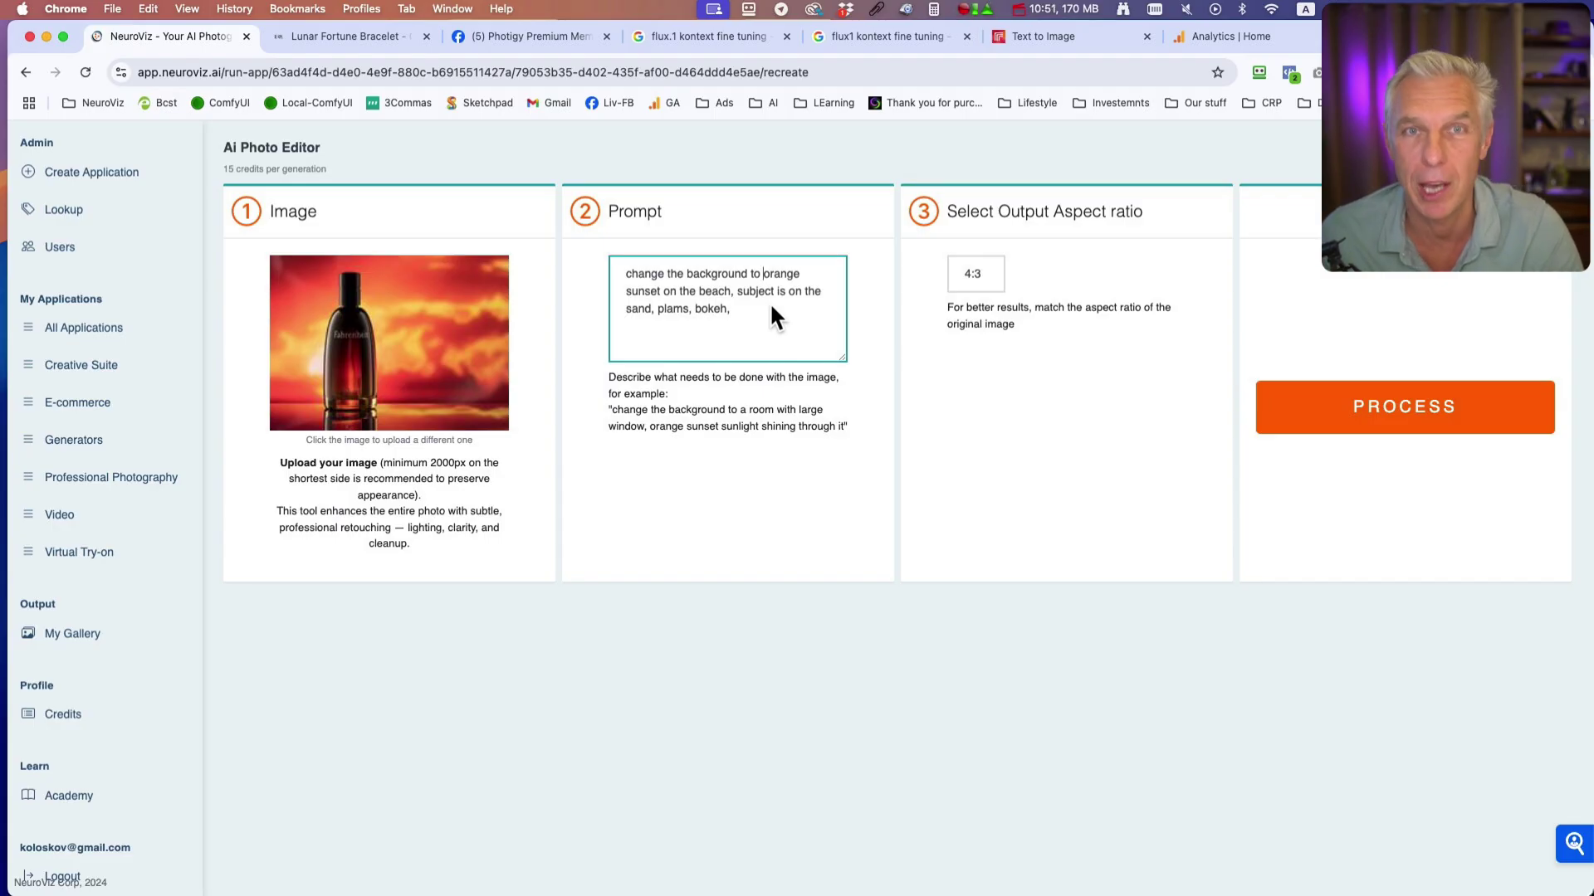
key(BackSpace)
key(BackSpace)
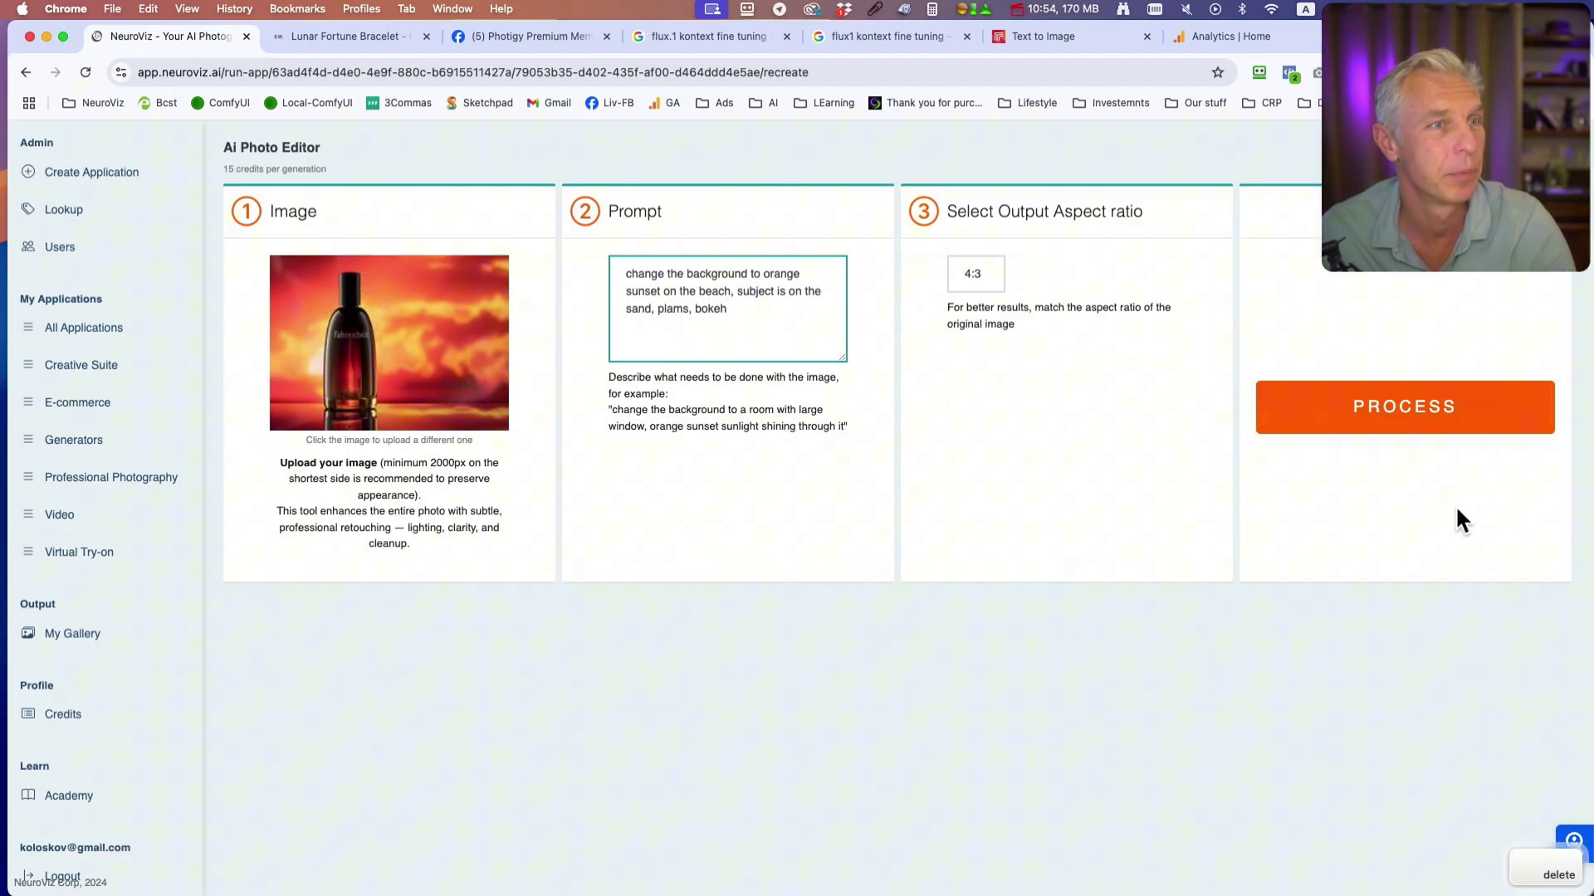
click(1456, 420)
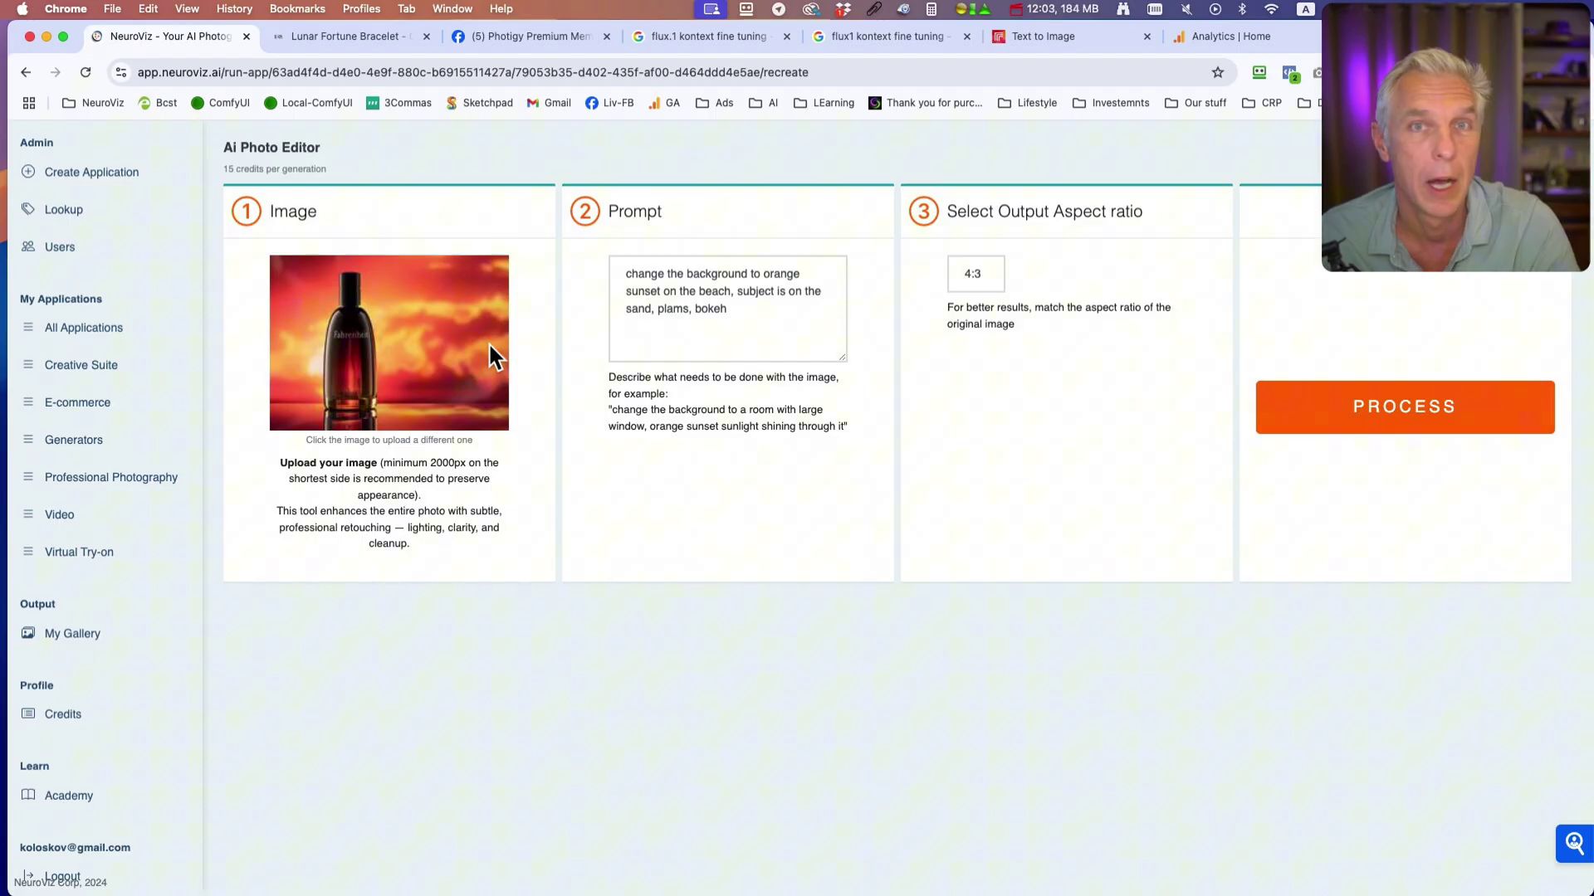
Step: Filter All Applications to Professional Photography and browse its Smart, Styled and Guided Photo Generators
click(90, 327)
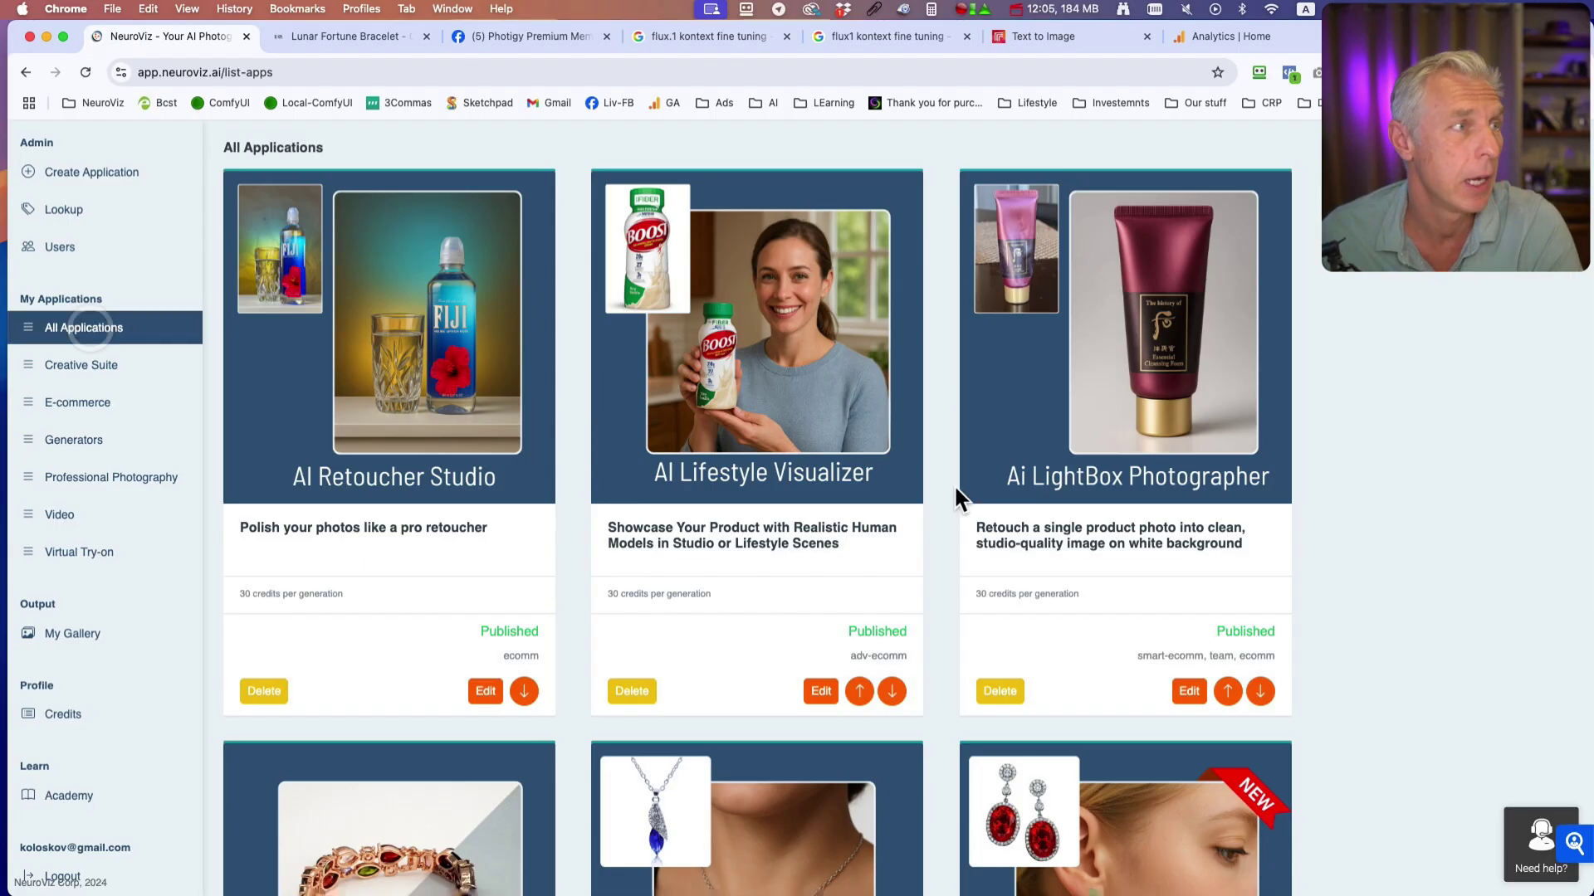
click(107, 478)
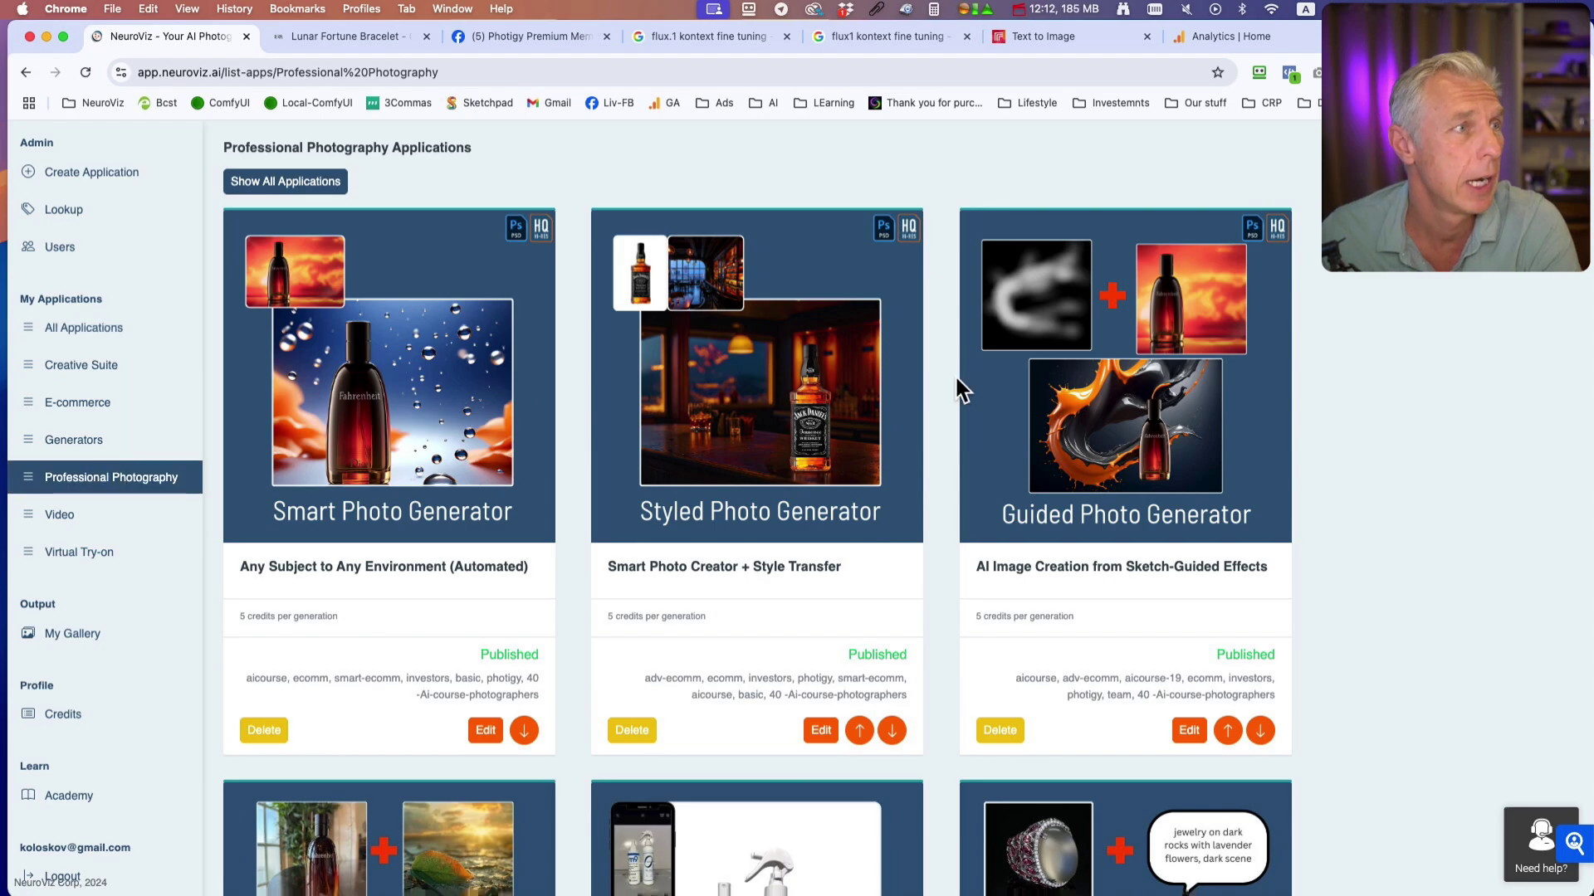
scroll(1088, 541, down, 7)
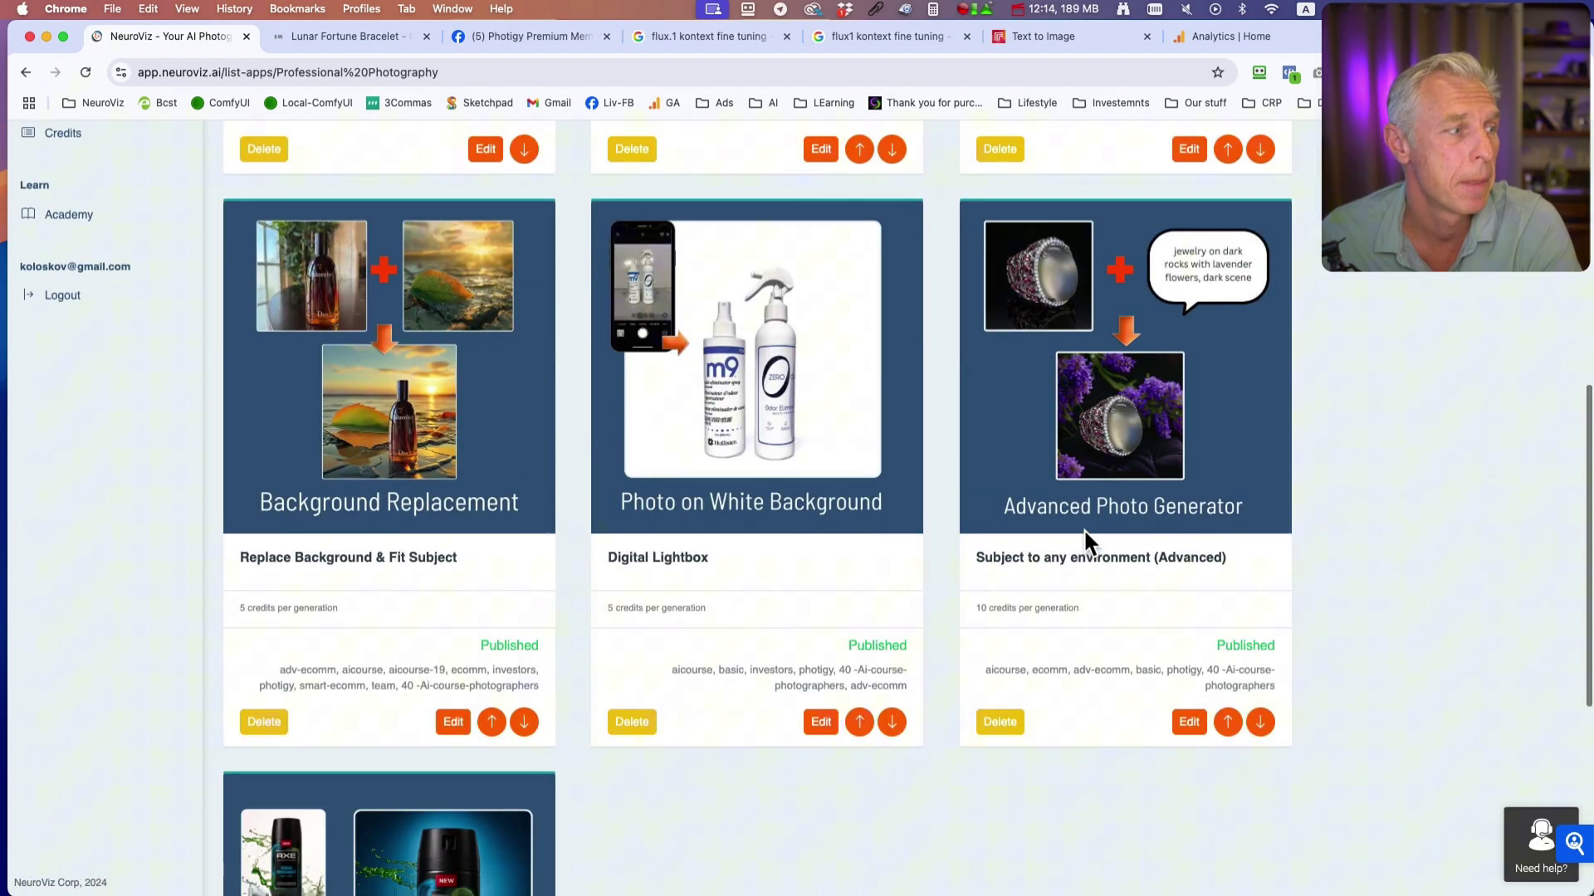
scroll(1085, 534, up, 4)
scroll(1087, 545, down, 6)
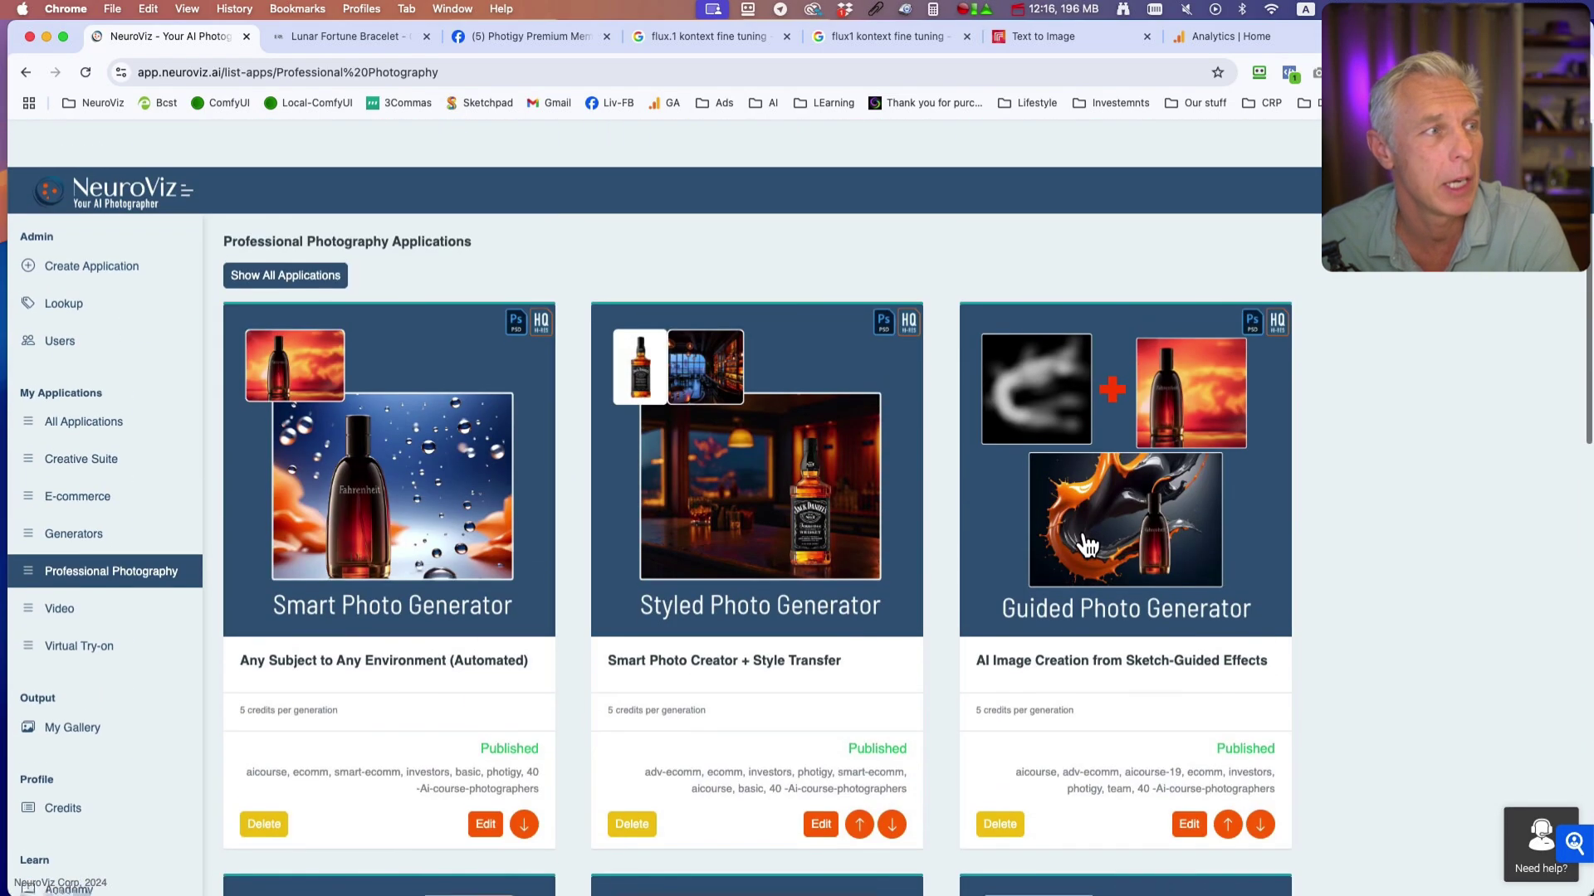